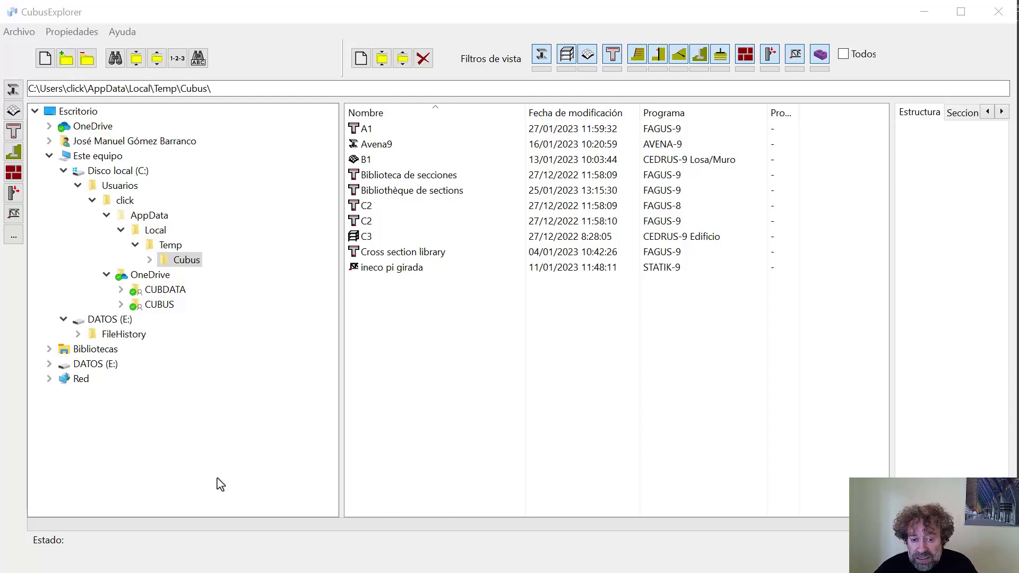
Start FAGUS-9 and look through its recent calculations, interface languages and manuals
click(14, 132)
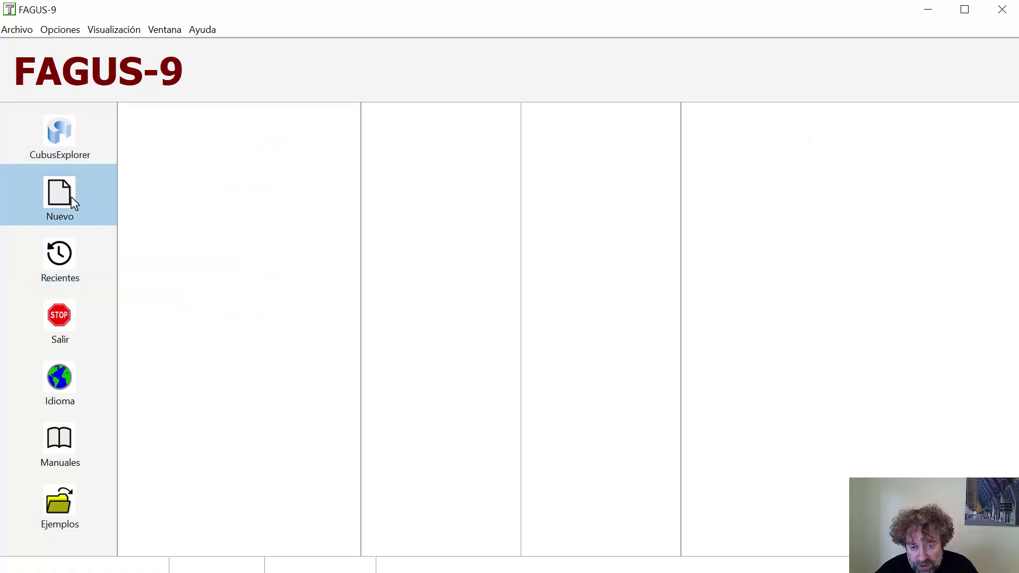
mouse_move(79, 276)
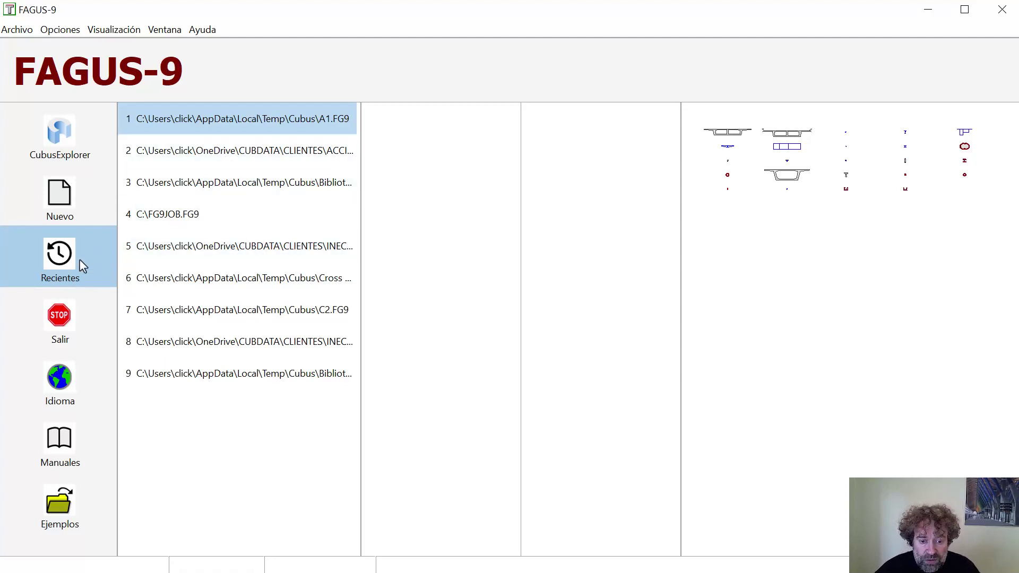
mouse_move(77, 393)
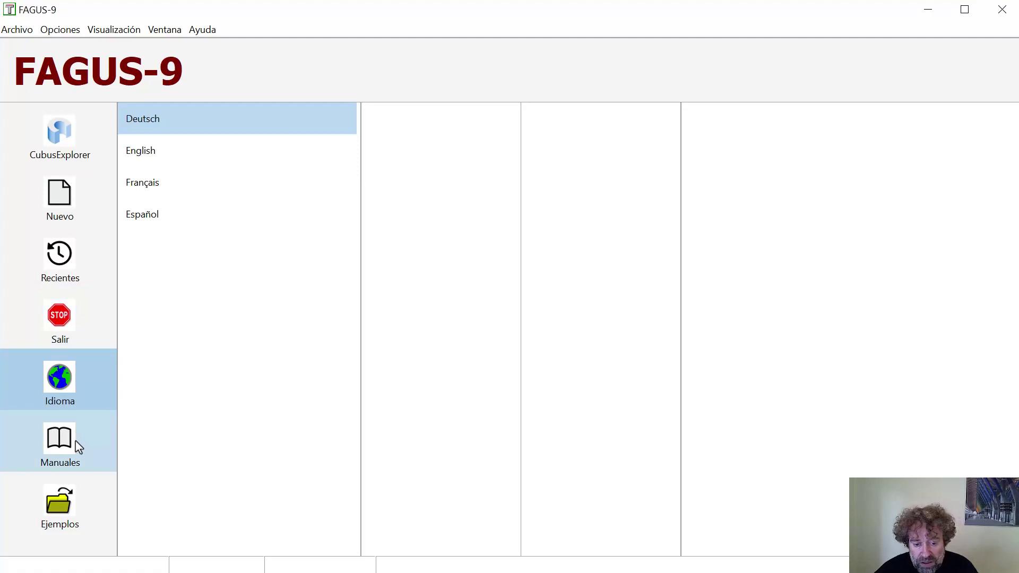
mouse_move(79, 447)
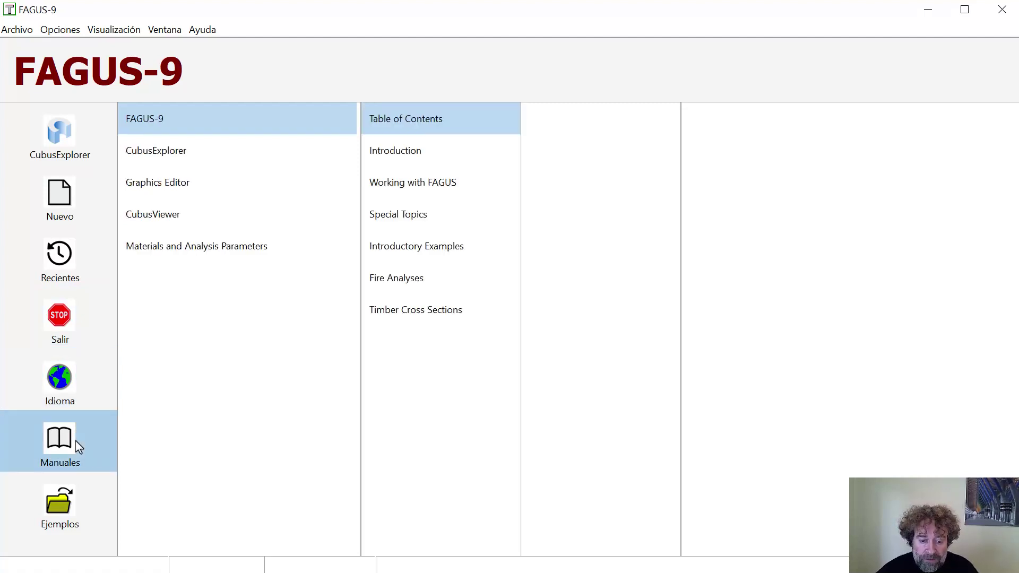
Browse the supplied thermal analysis examples, including the 8-9 and 1-3 DIN EN 1991-1-2 previews and the help listing
mouse_move(73, 528)
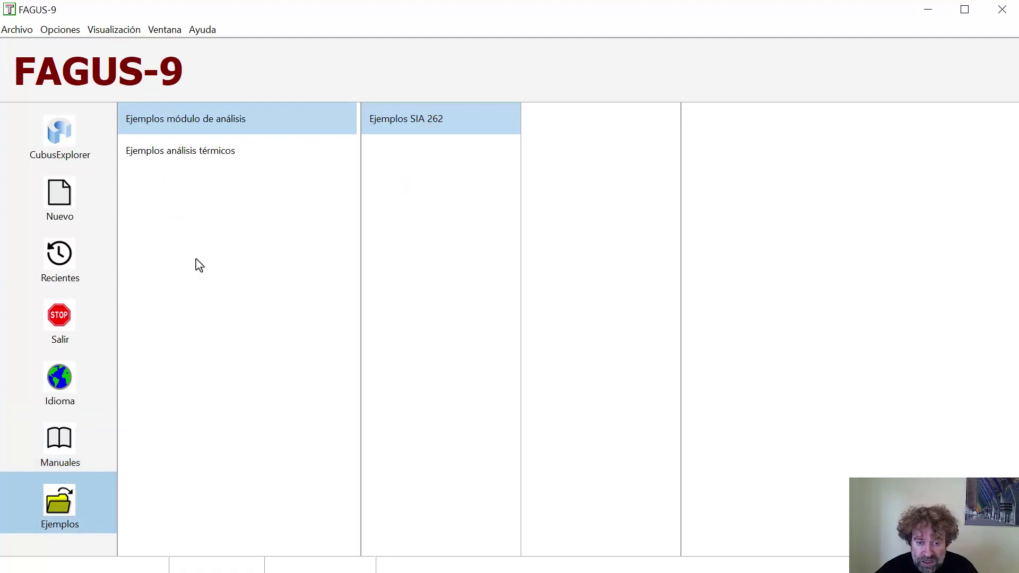
mouse_move(220, 158)
mouse_move(458, 152)
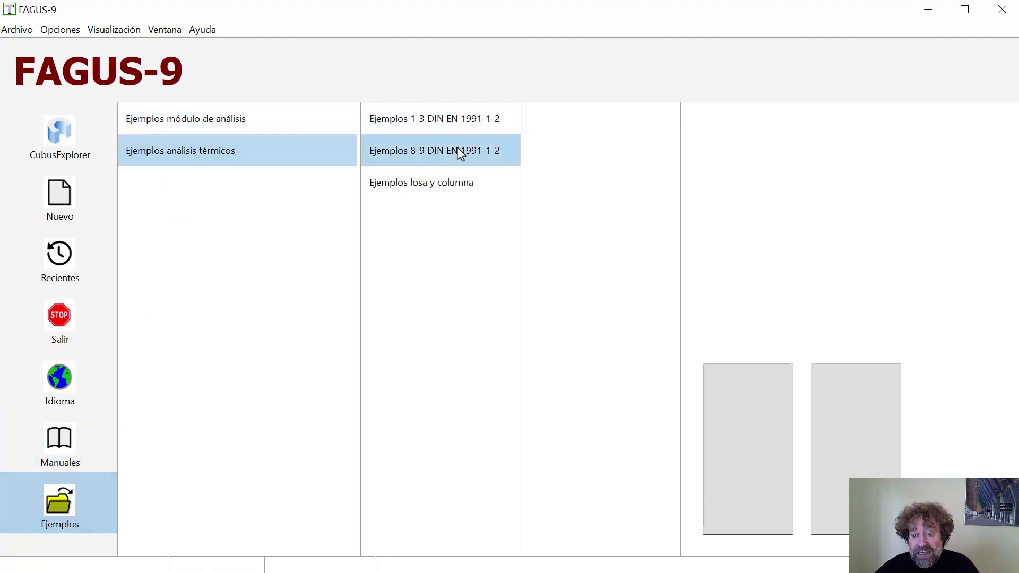
mouse_move(460, 134)
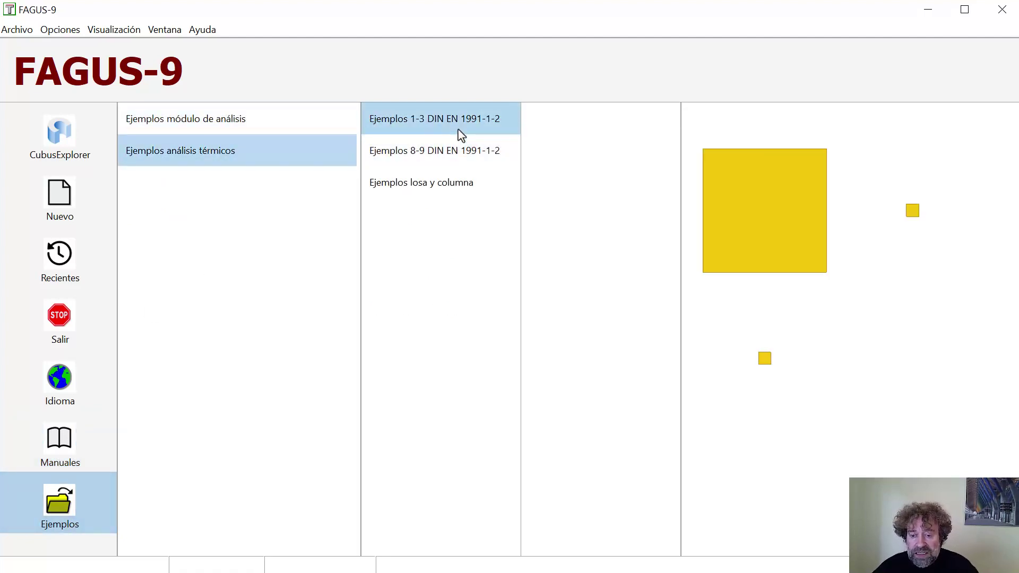
click(201, 30)
mouse_move(232, 76)
mouse_move(376, 85)
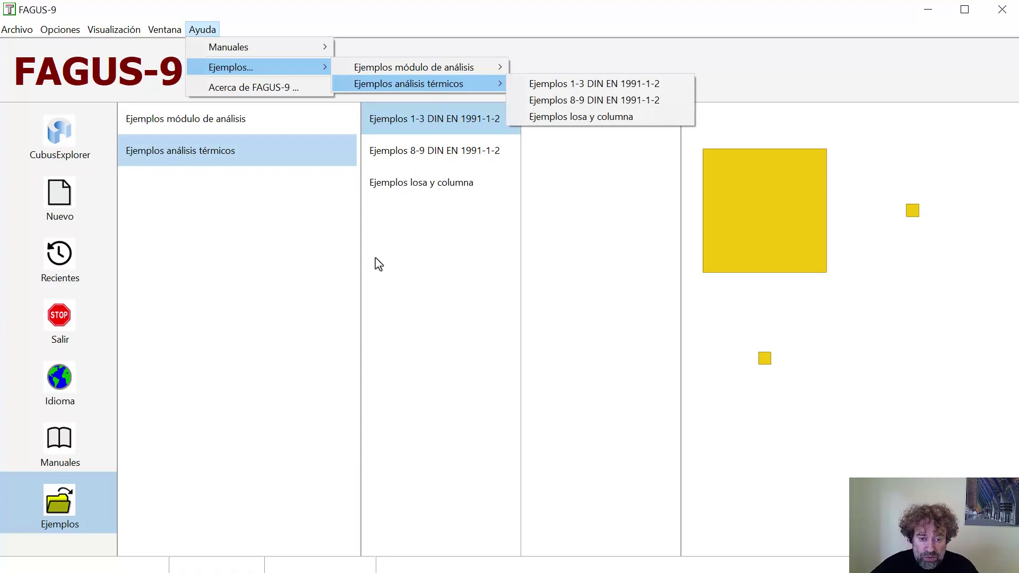
Open the recent calculation A1.FG9
click(55, 136)
click(65, 238)
click(272, 119)
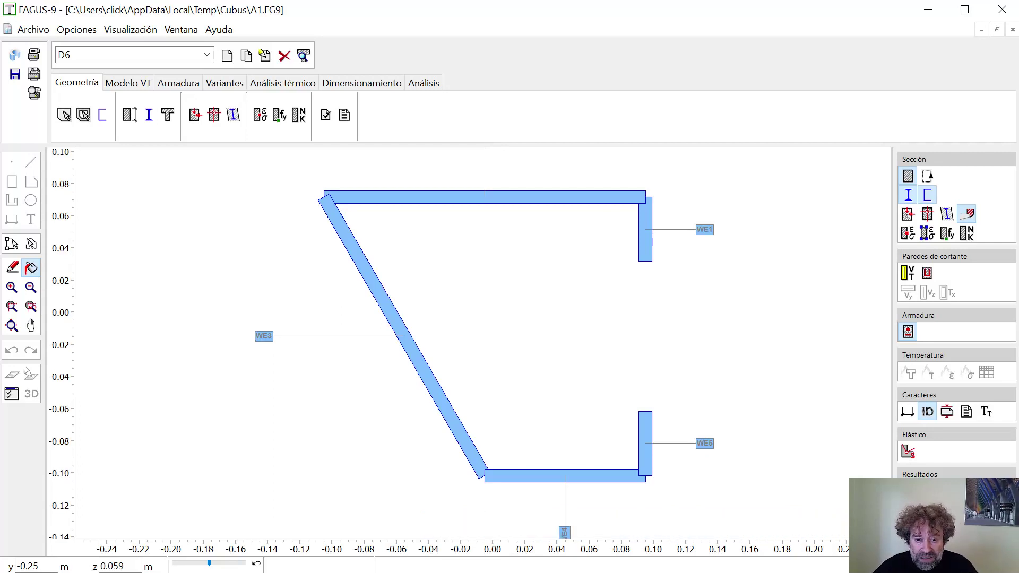
Set the !ELU analysis parameters' limit state to "Sección transversal plastificada (Acero de construcción)" and save the change
click(89, 37)
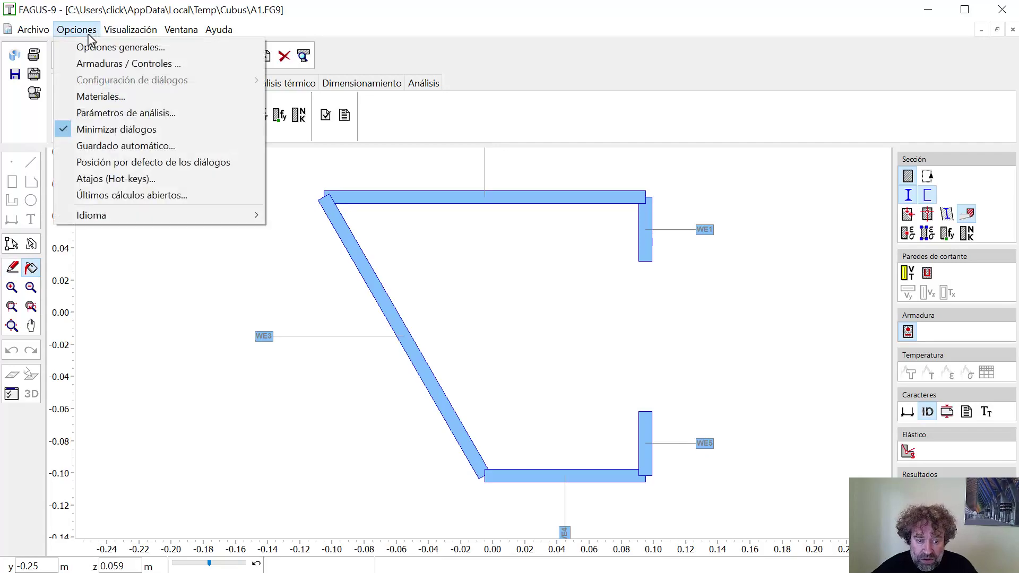
click(112, 113)
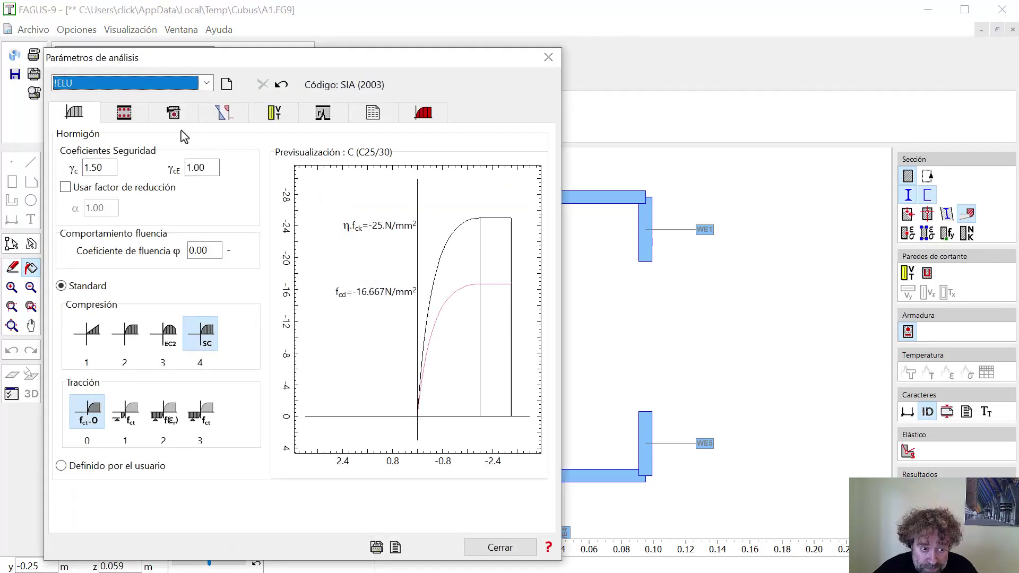
click(224, 113)
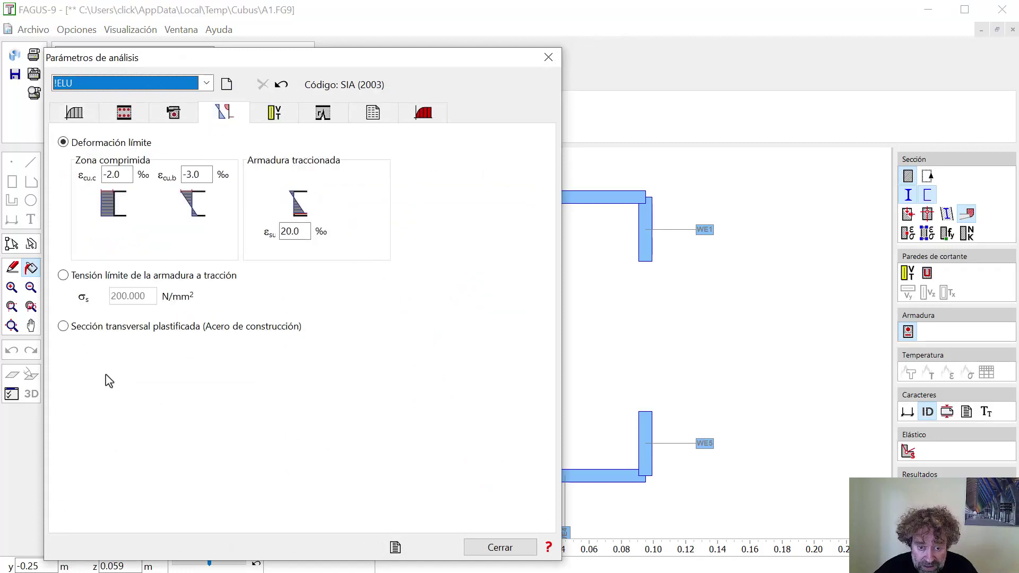
click(98, 329)
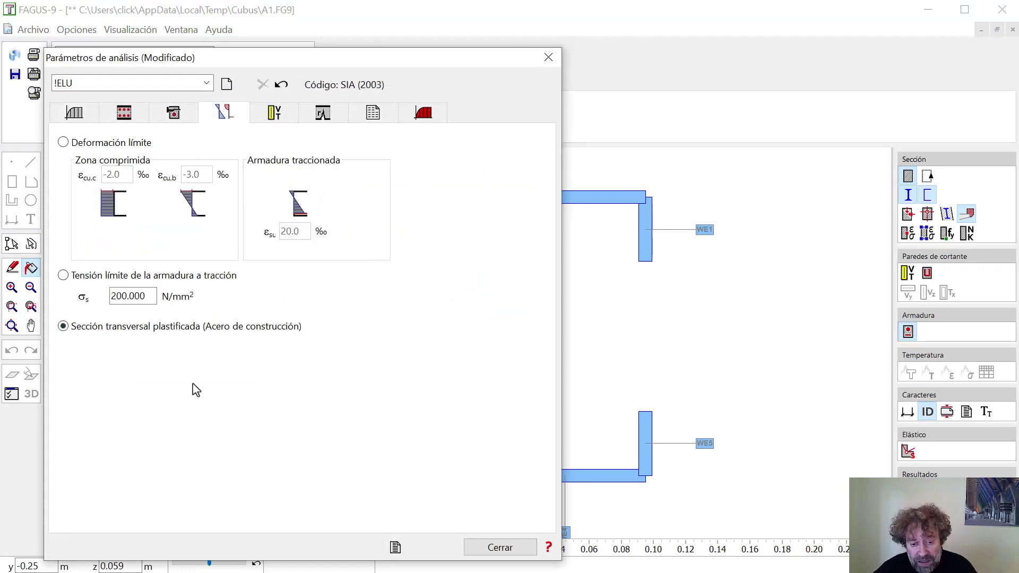
click(514, 550)
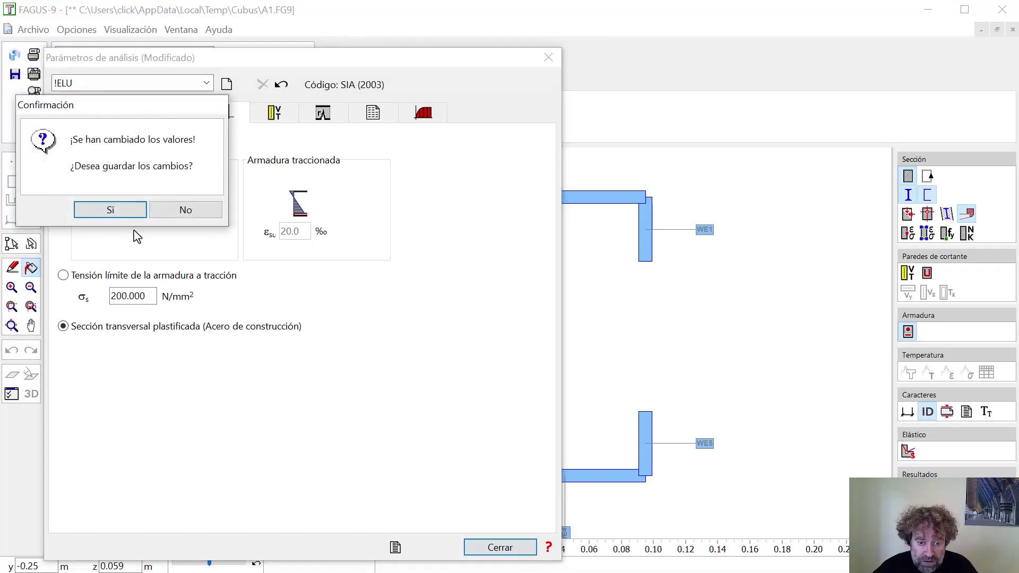
click(140, 209)
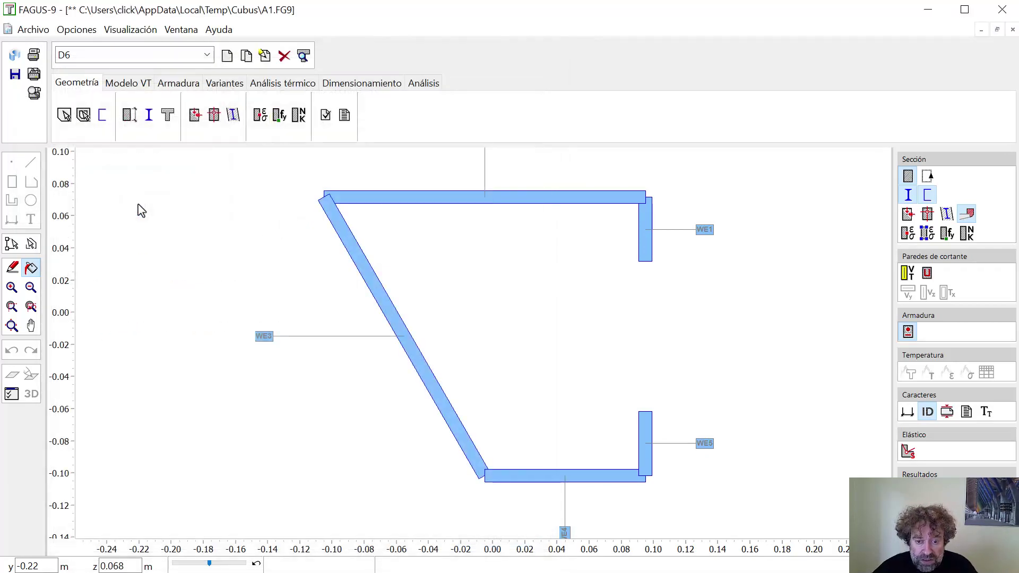
Run the efficiency analysis (Eficiencia) of steel section D6 with the !ELU analysis parameters
click(418, 83)
click(202, 103)
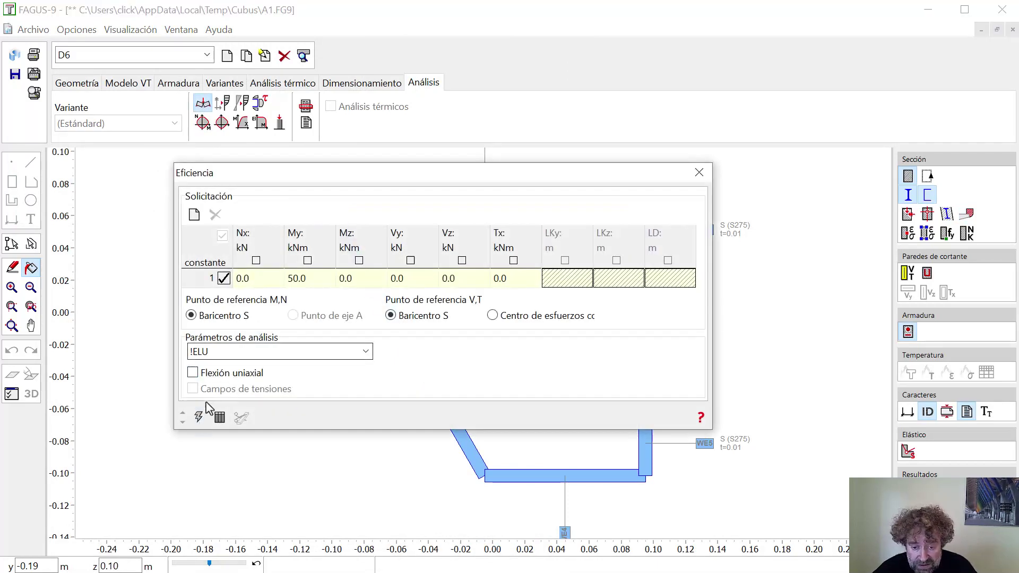
click(200, 418)
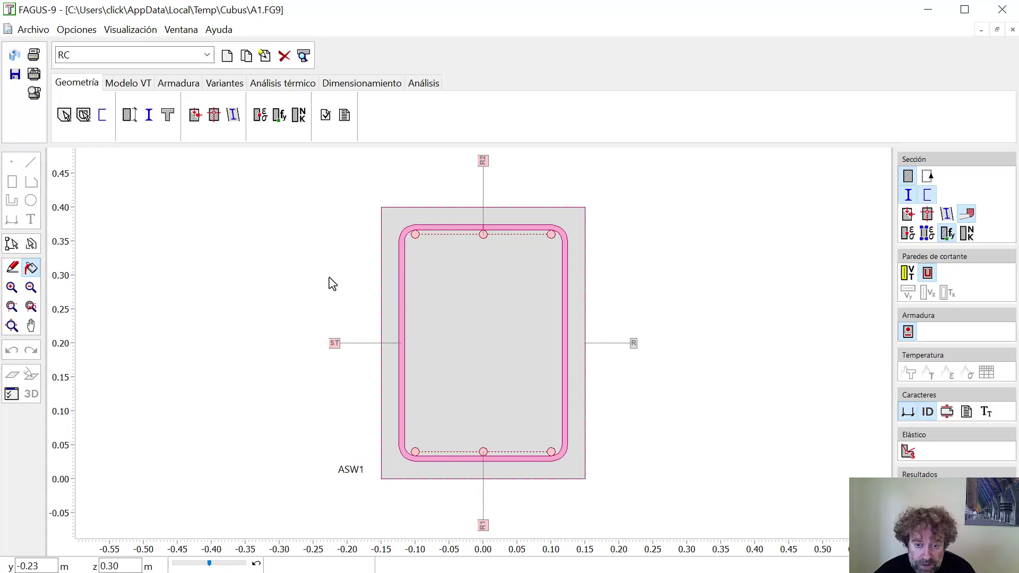
Run the stress analysis for given forces on the RC section with the !ELS analysis parameters
click(428, 87)
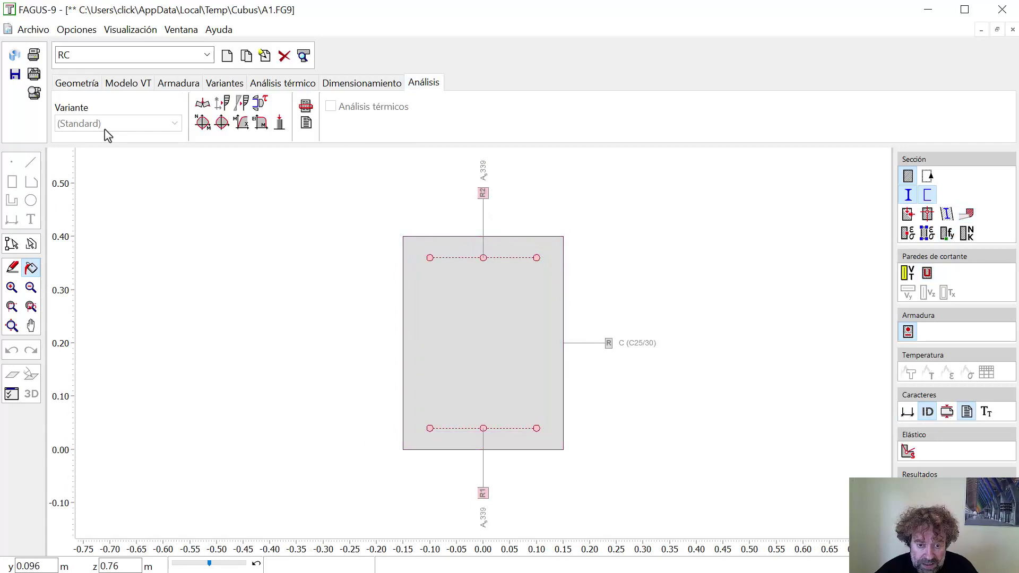
click(227, 108)
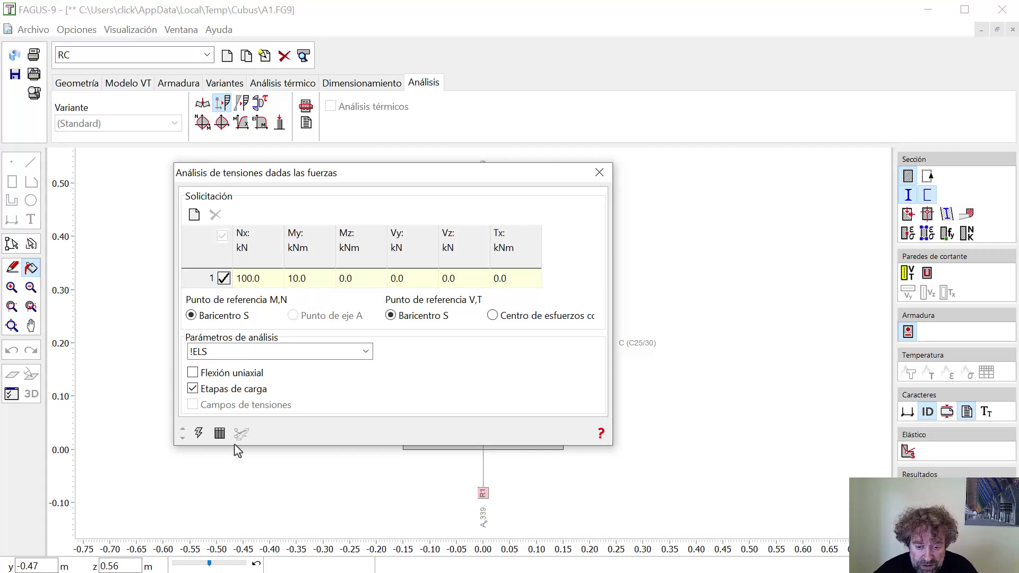
click(199, 434)
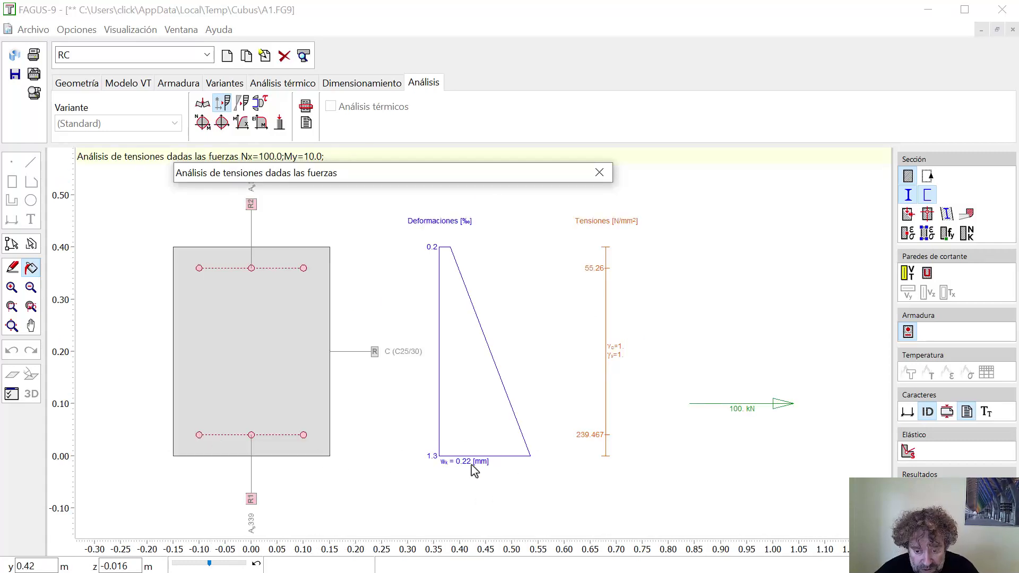
Examine the crack verification table's crack width, crack spacing and reinforcement stress, and close the stress analysis
mouse_move(357, 167)
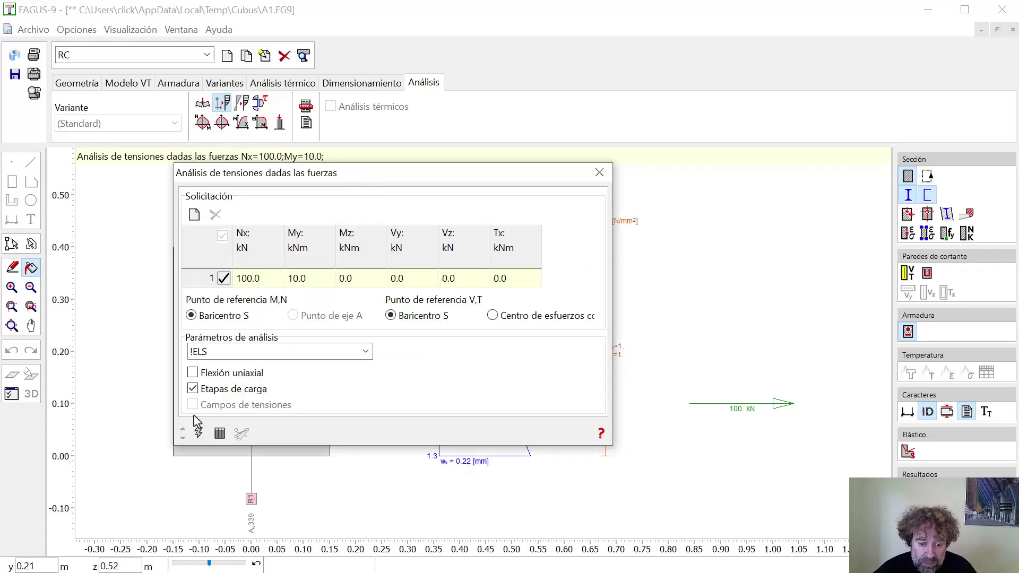
click(219, 434)
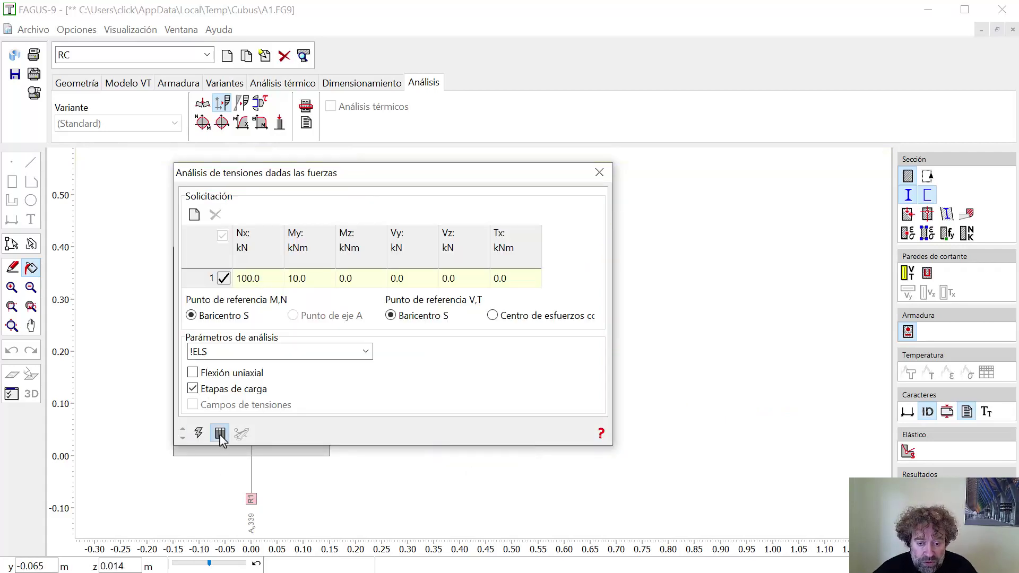
click(763, 509)
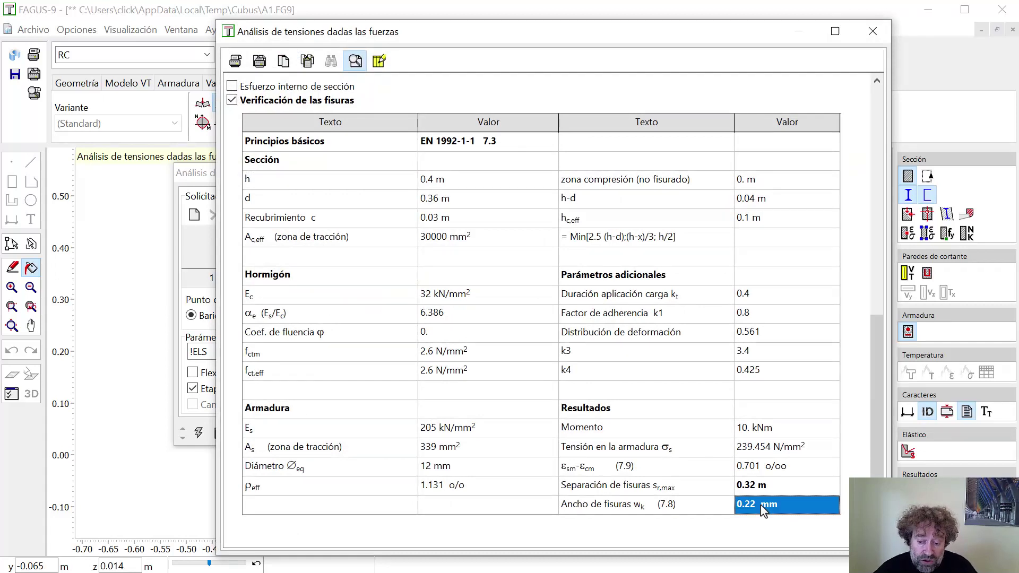
click(759, 490)
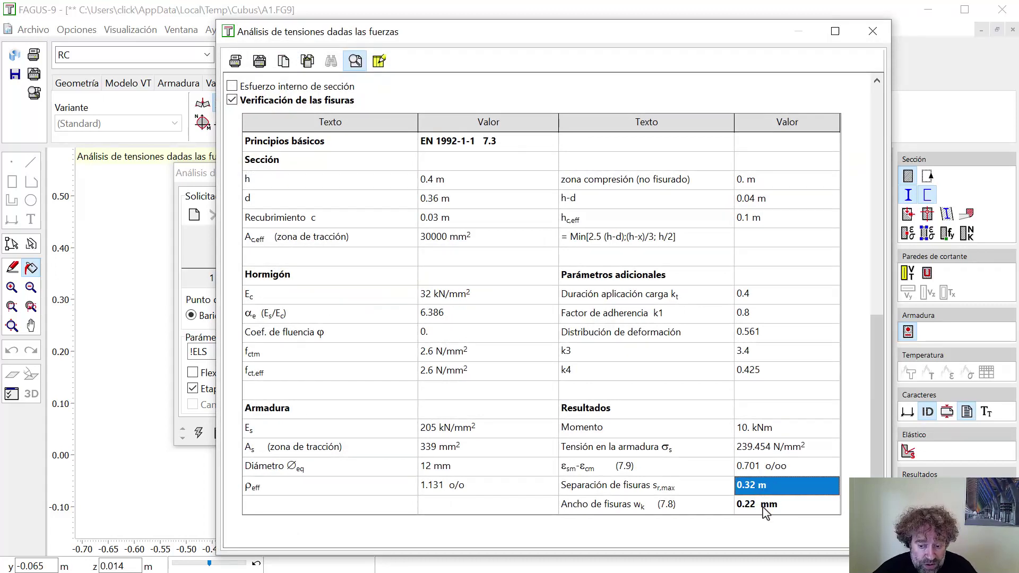
click(766, 509)
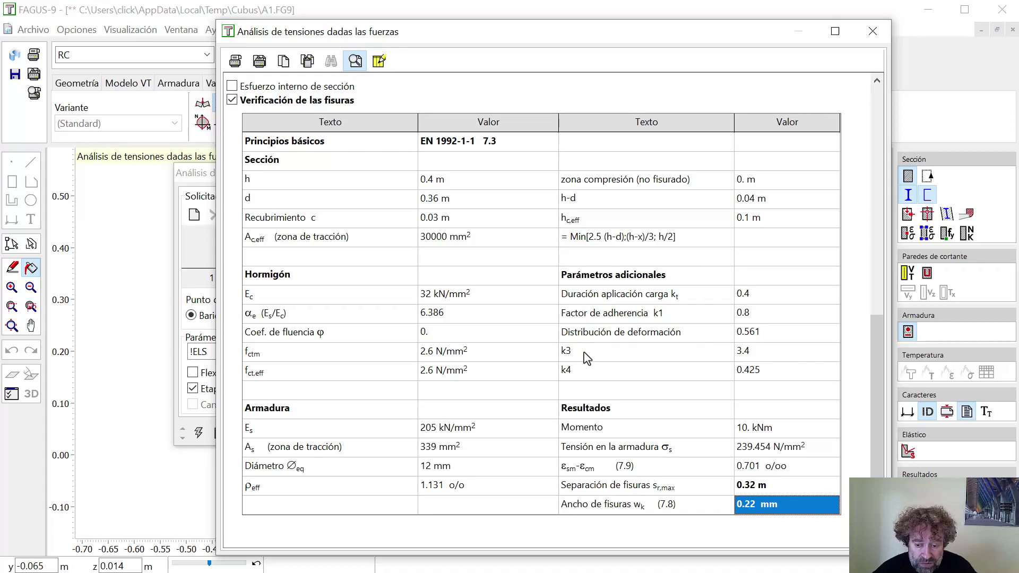
click(752, 453)
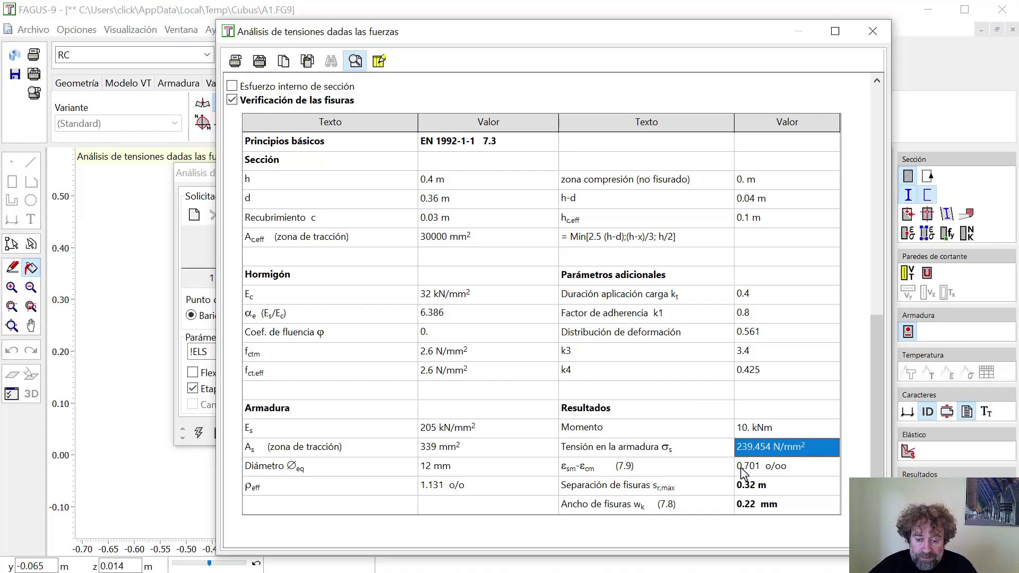
click(883, 37)
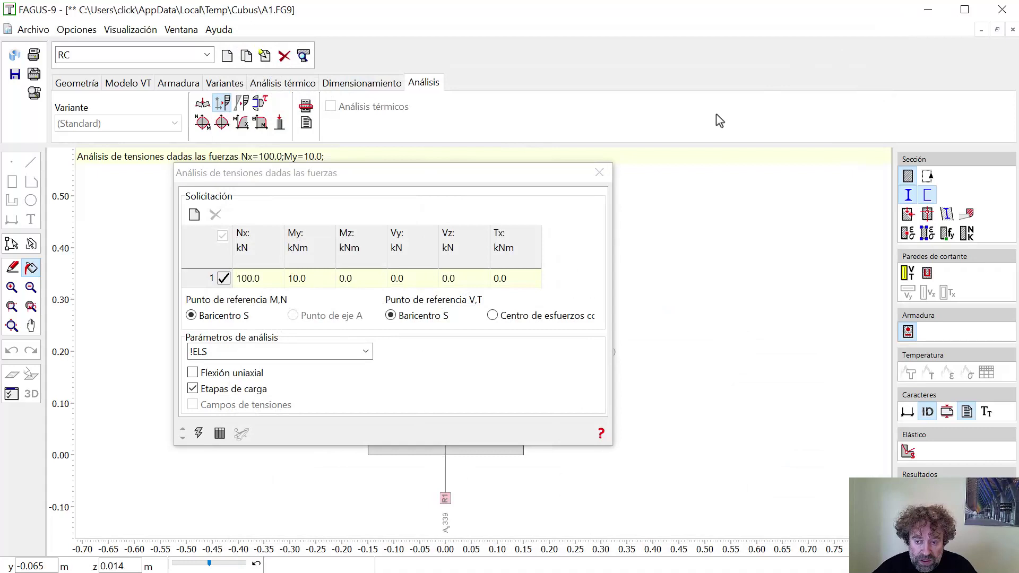
click(599, 174)
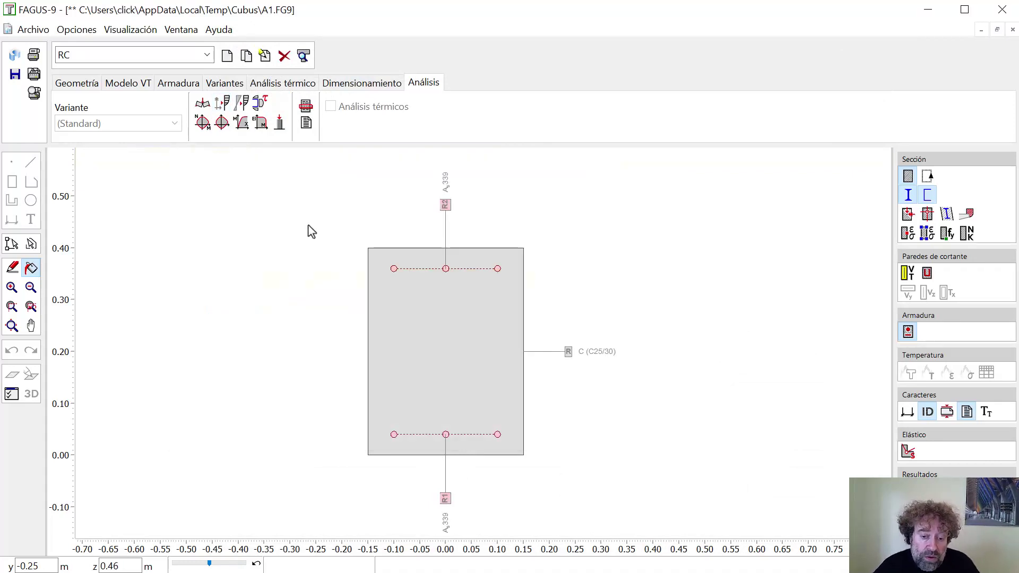
Switch the concrete stress-strain diagram in the !ELU analysis parameters to user-defined and open its points for editing
click(86, 32)
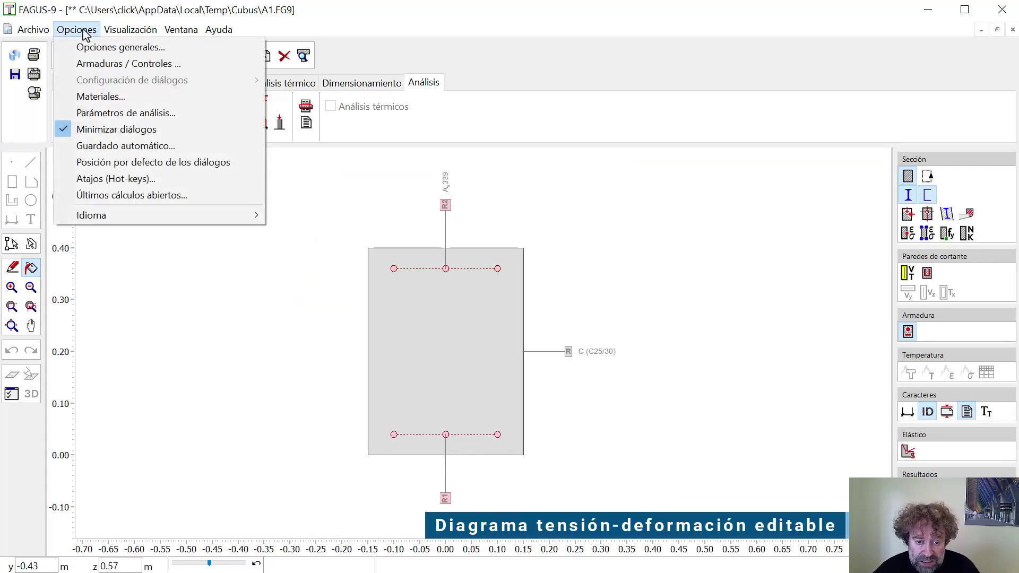
click(126, 113)
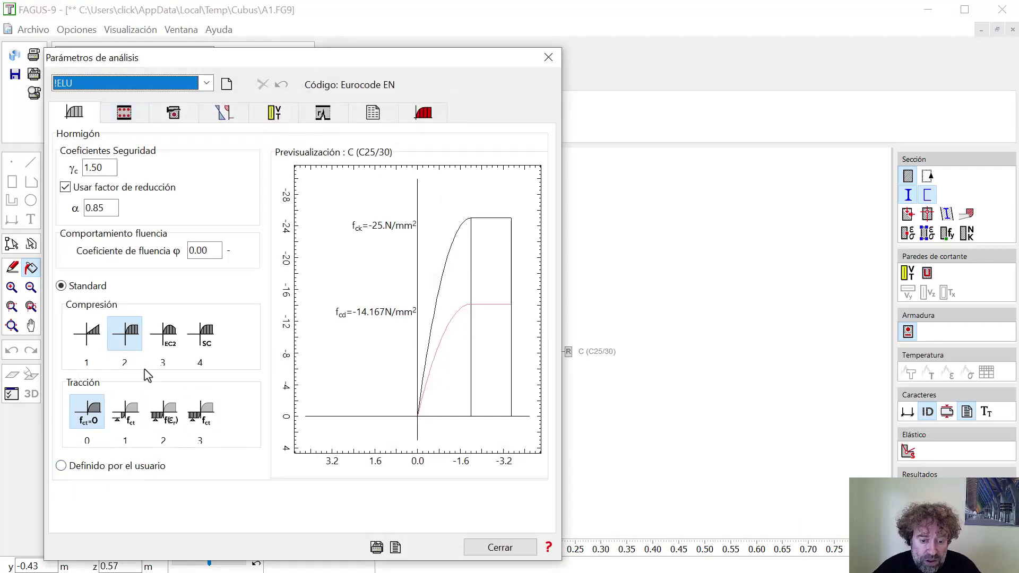
click(101, 472)
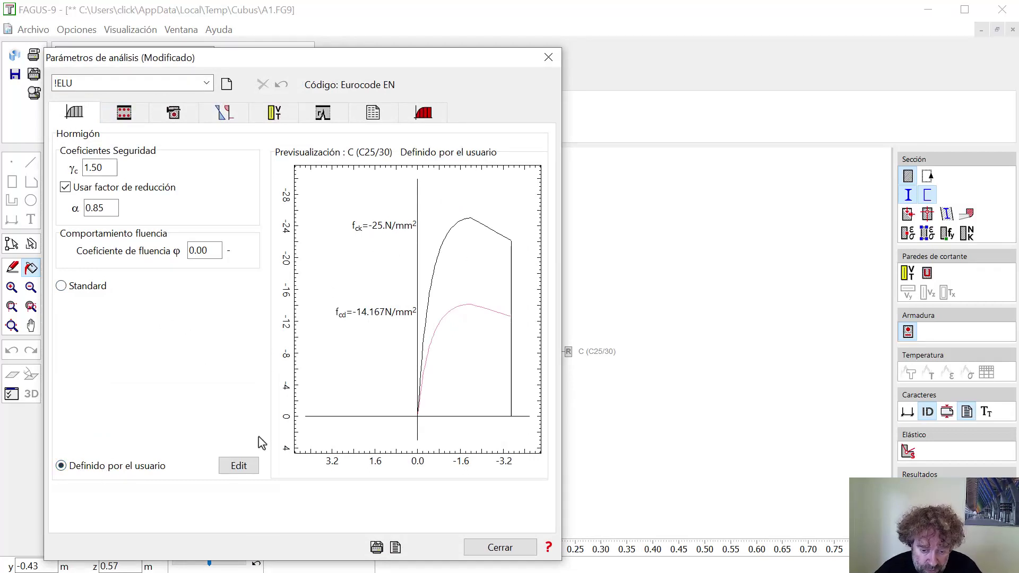
click(238, 466)
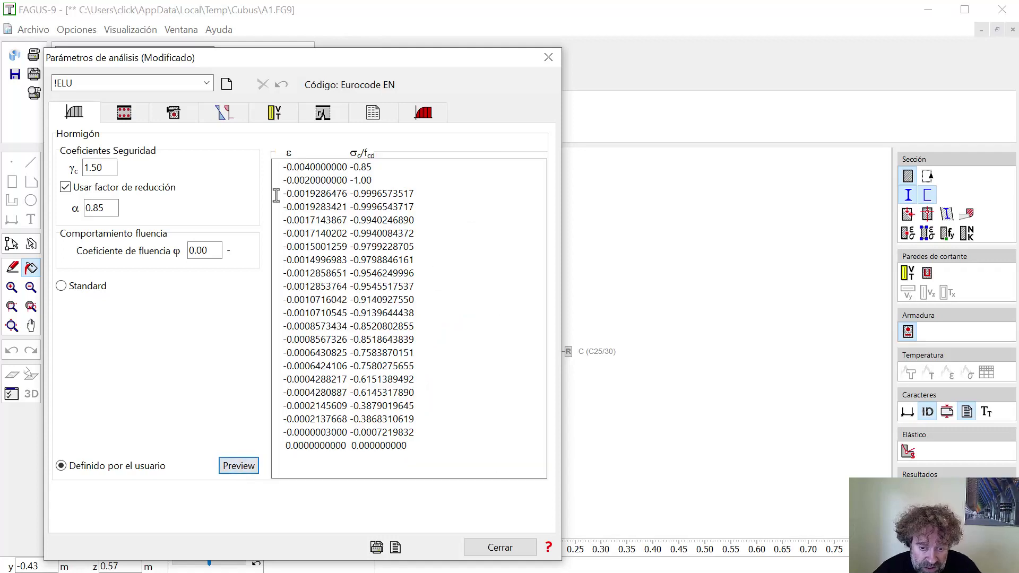
Delete the intermediate points between strains -0.002 and 0 from the user-defined concrete diagram
drag(280, 194, 443, 429)
key(Delete)
key(Delete)
Set the user-defined concrete diagram's stress ratios to -1.0 at strain -0.004 and -0.85 at strain -0.002, and preview the diagram
text(-)
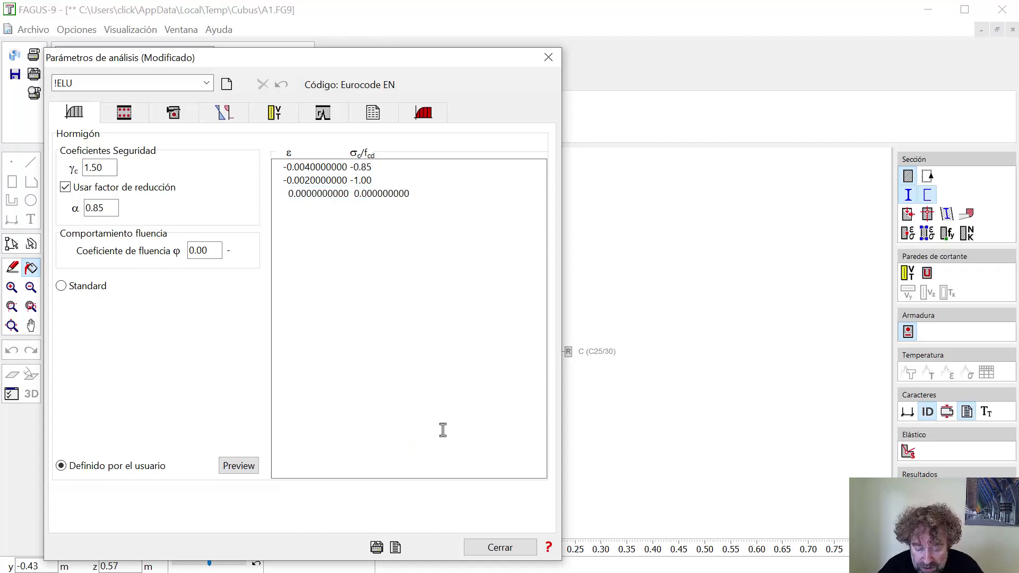
text(1.)
key(Delete)
key(Delete)
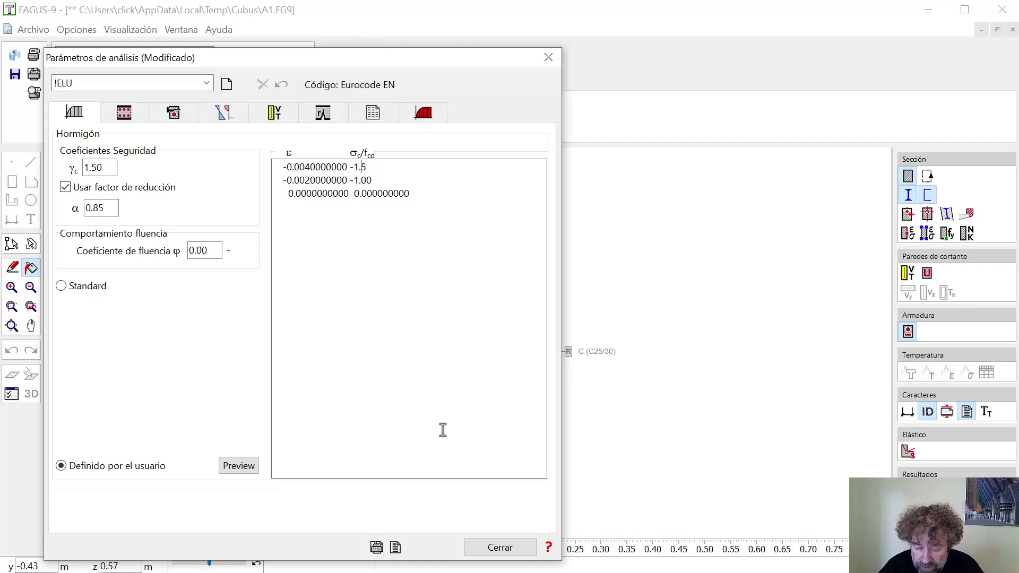
text(0.85)
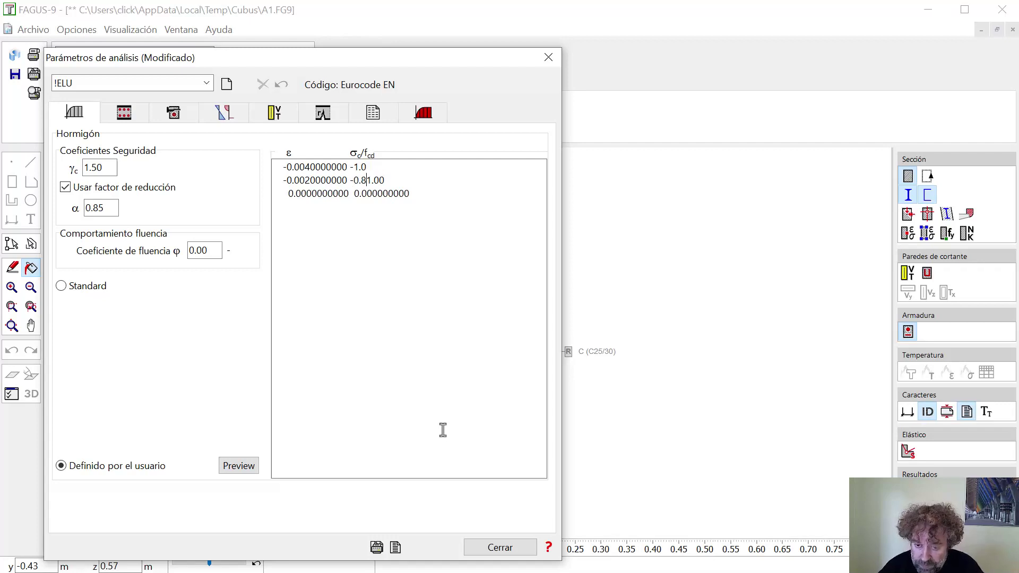
key(Delete)
key(Delete)
key(Delete)
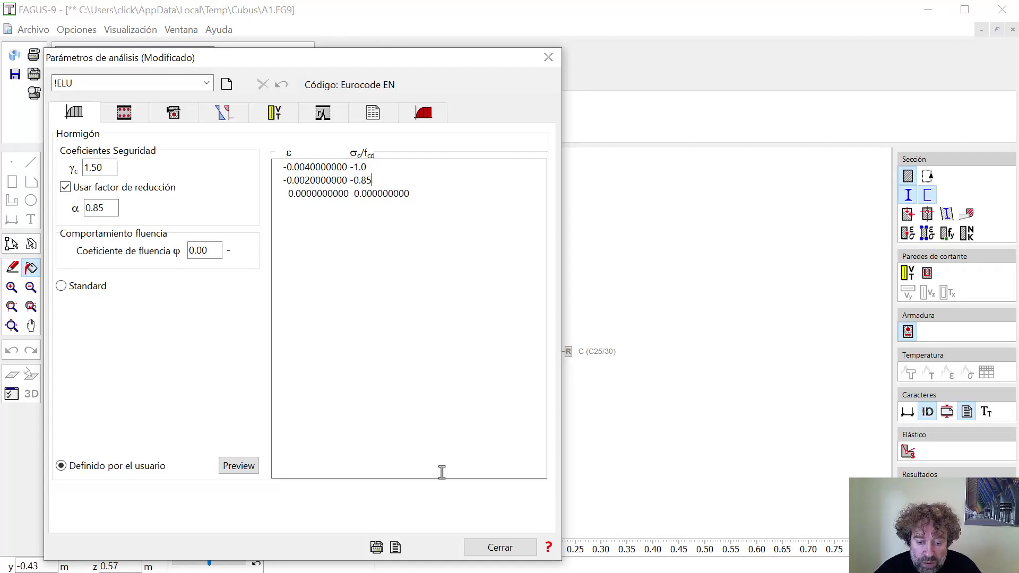
click(239, 466)
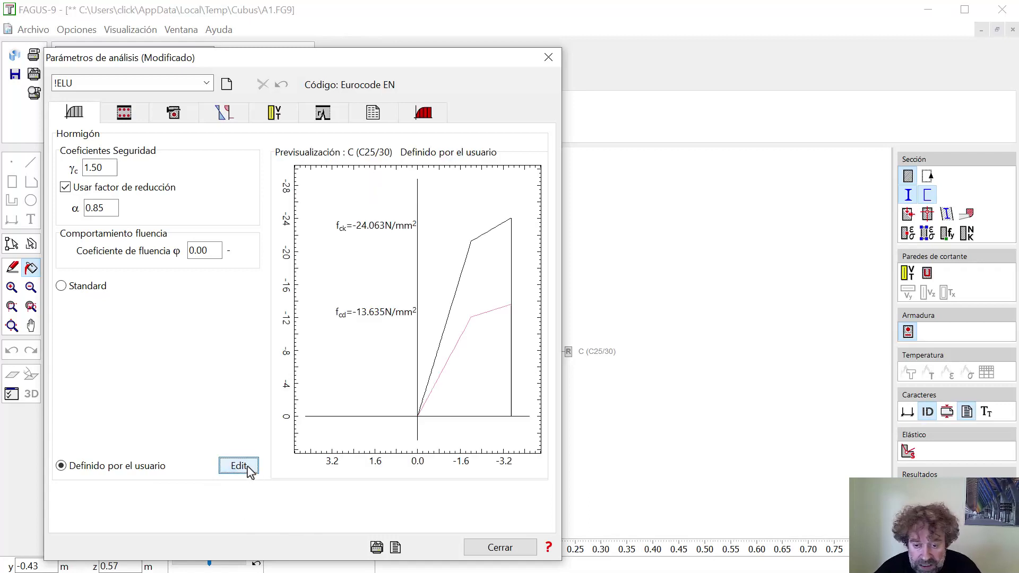
Set the stress ratio at strain -0.002 to -1.0, preview the diagram and close the analysis parameters without saving
click(248, 468)
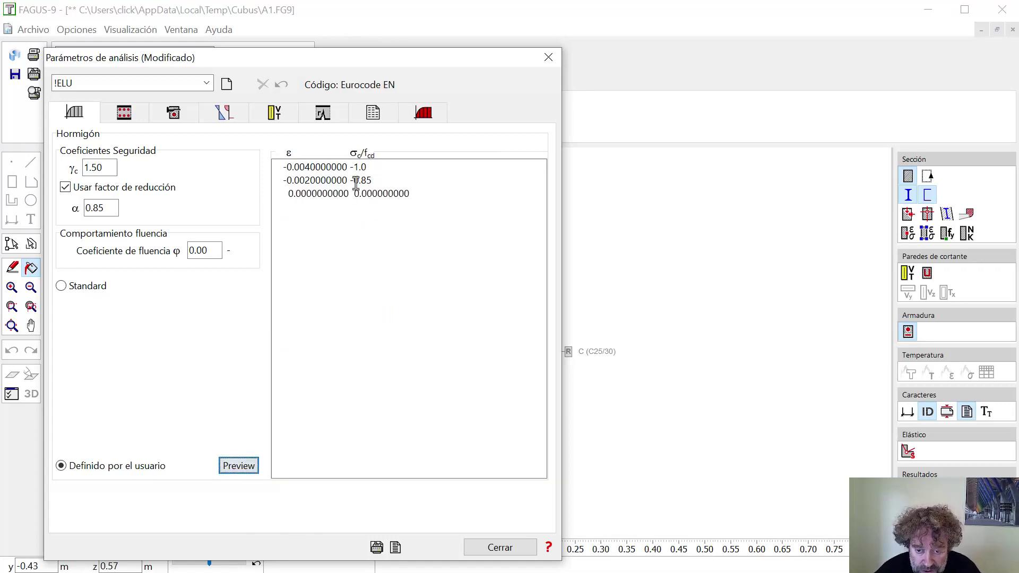
double_click(362, 181)
text(1.)
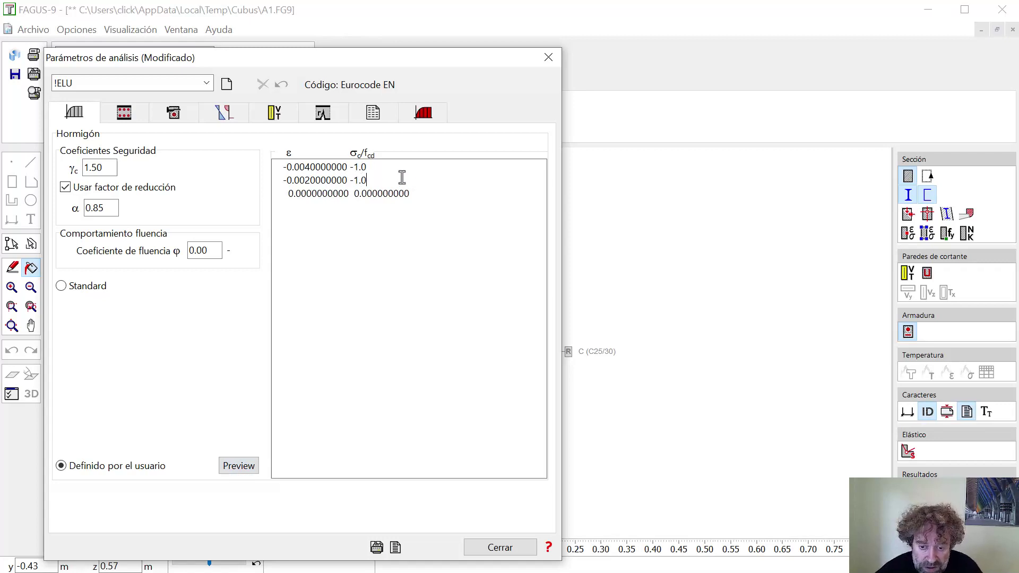
click(235, 471)
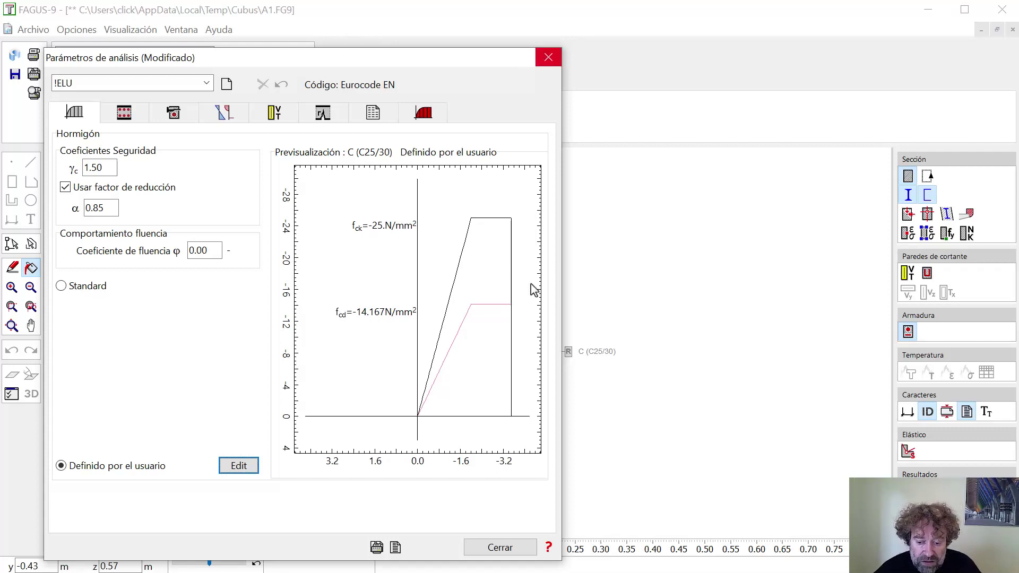
click(503, 547)
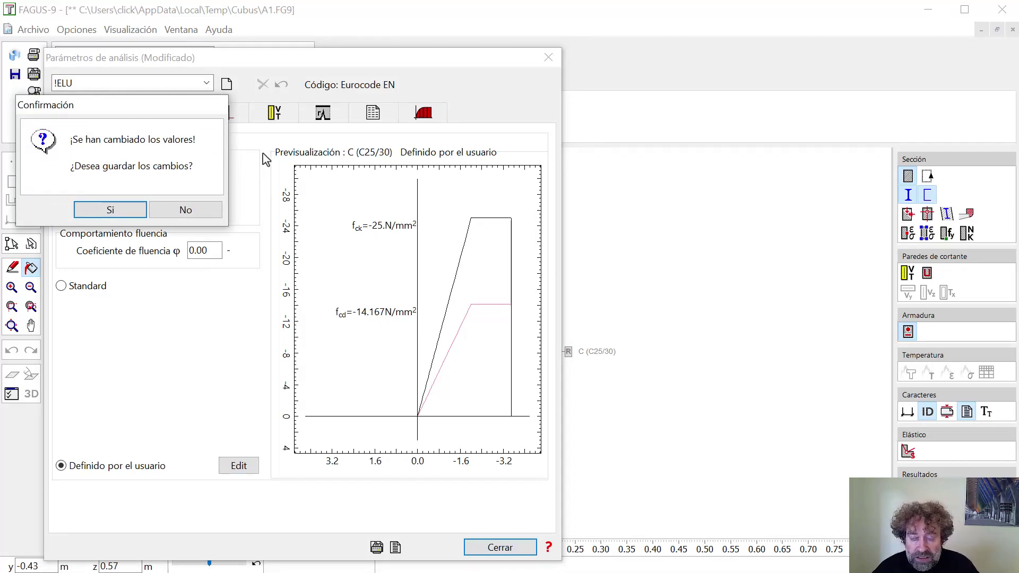
click(184, 210)
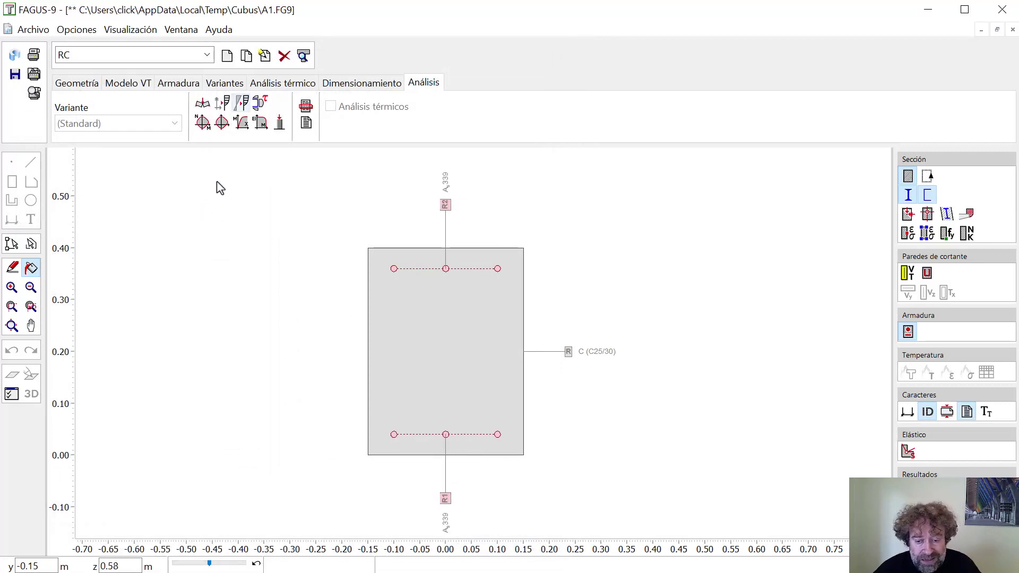
Start an efficiency analysis, add two load rows and set Nx to -10, -40 and -20 kN in rows 1 to 3
click(202, 105)
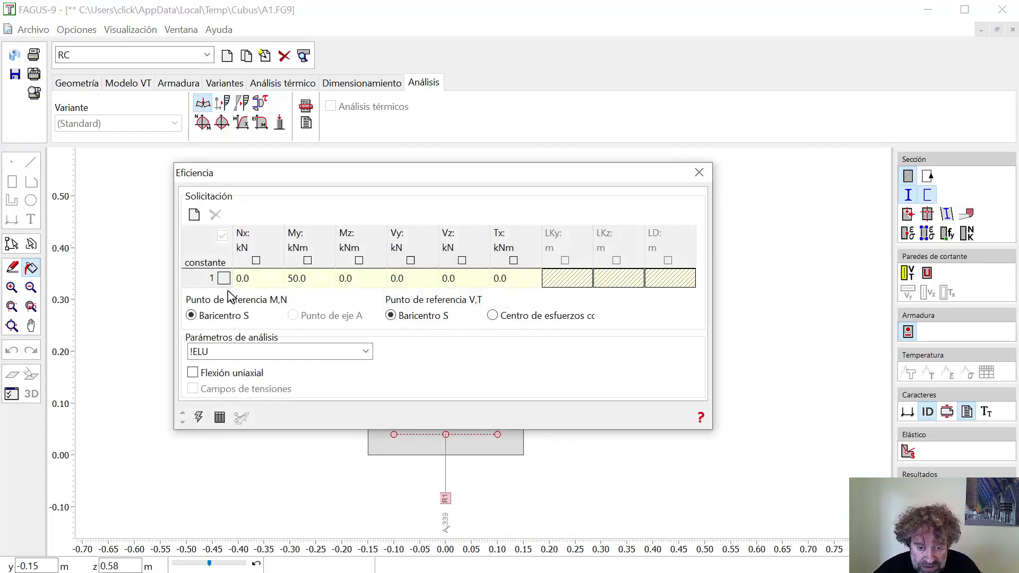
click(194, 215)
click(194, 214)
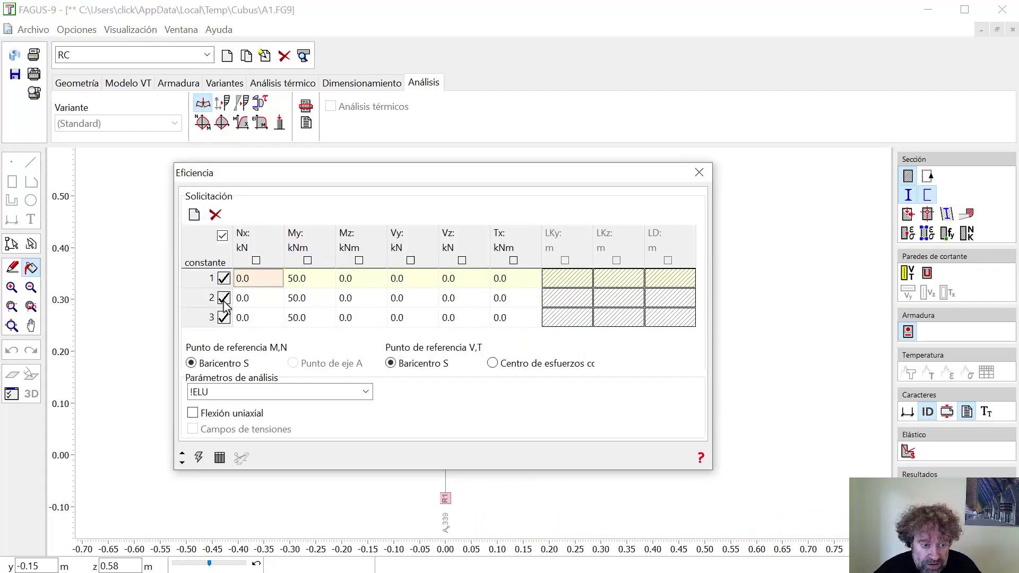
click(246, 282)
text(-10)
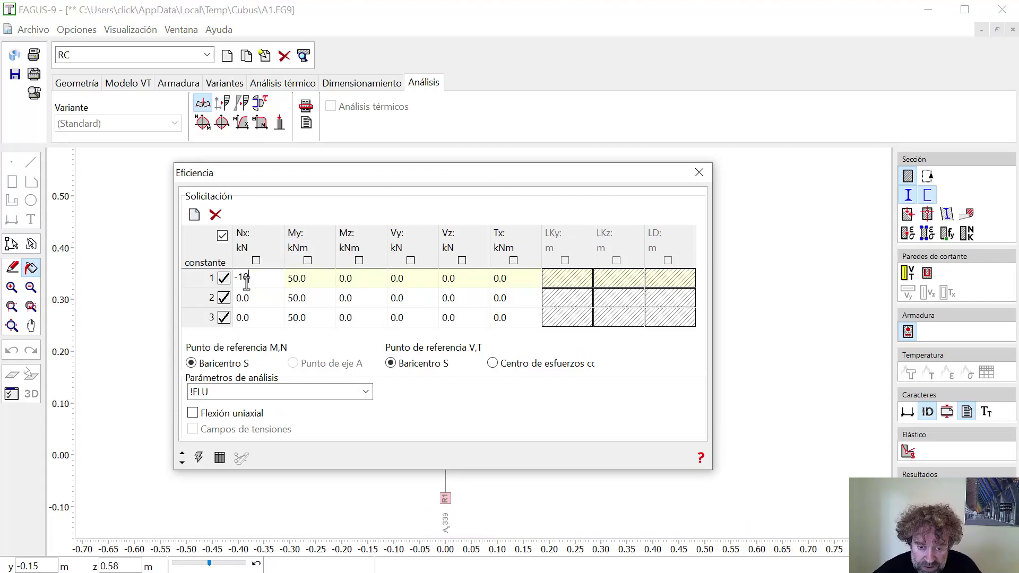
click(257, 304)
text(-40)
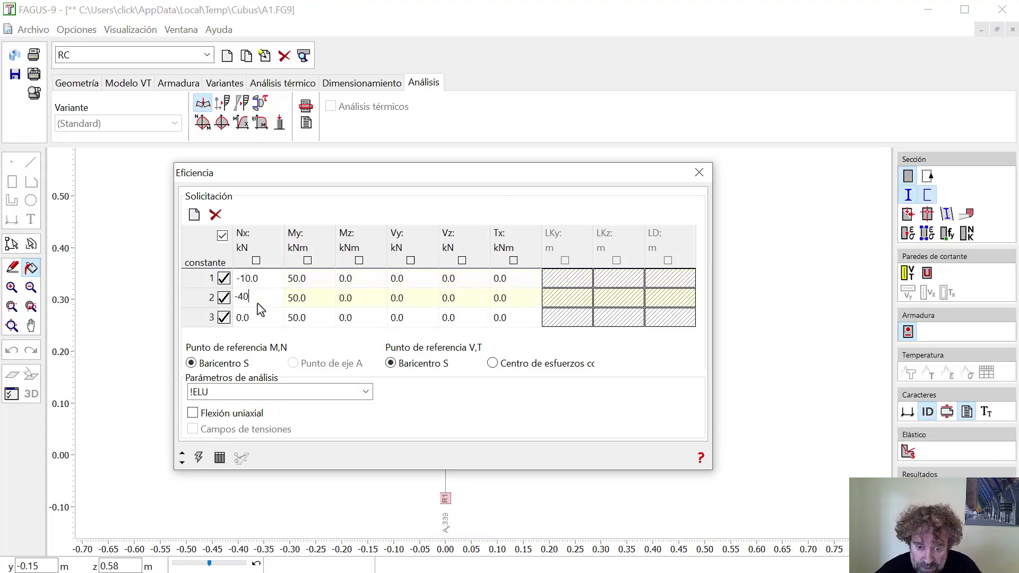
click(255, 320)
text(-20)
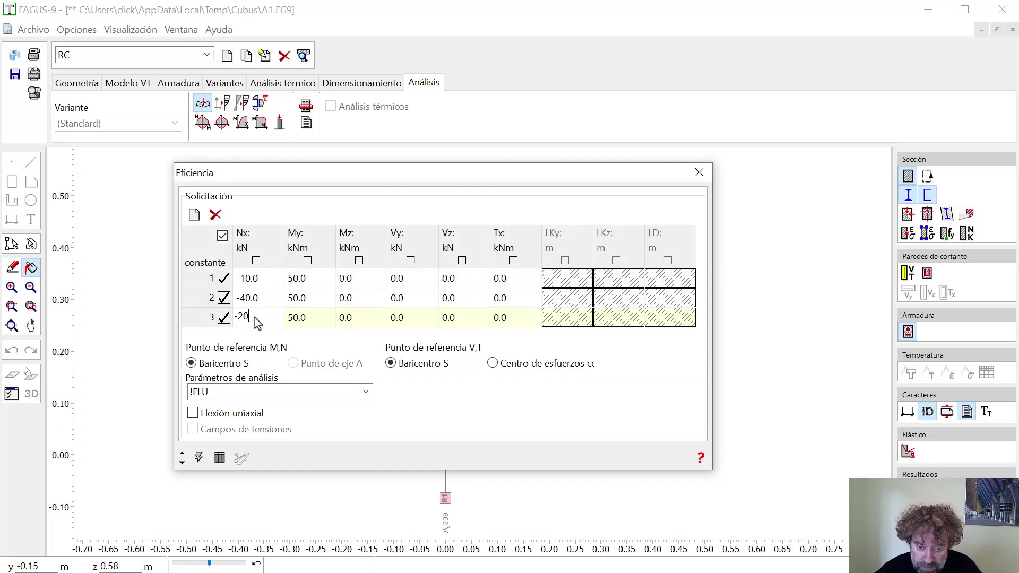
Set My to 20, 80 and 30 kNm in load rows 1 to 3 and run the efficiency analysis with !ELU
click(322, 282)
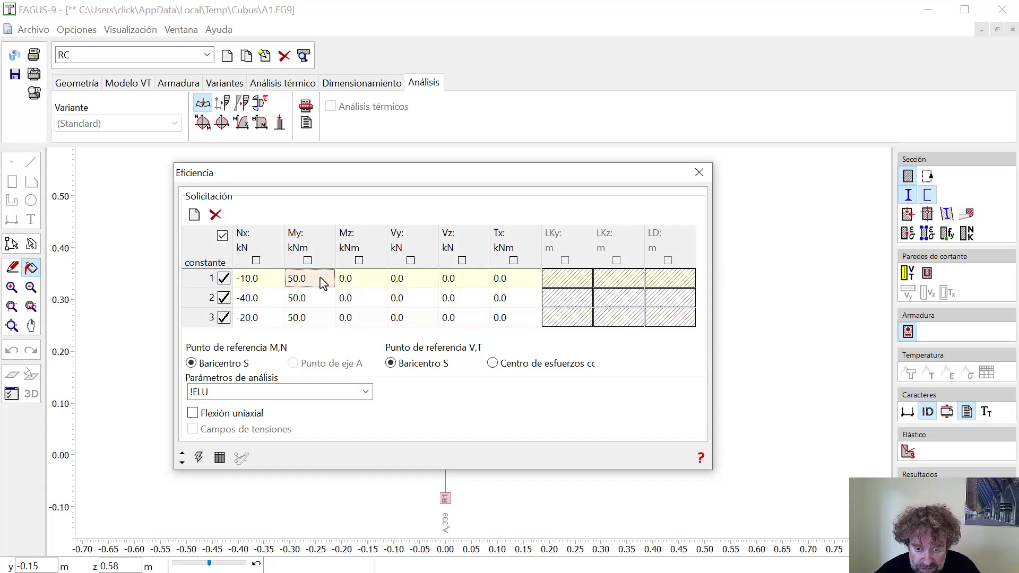
click(299, 278)
text(20)
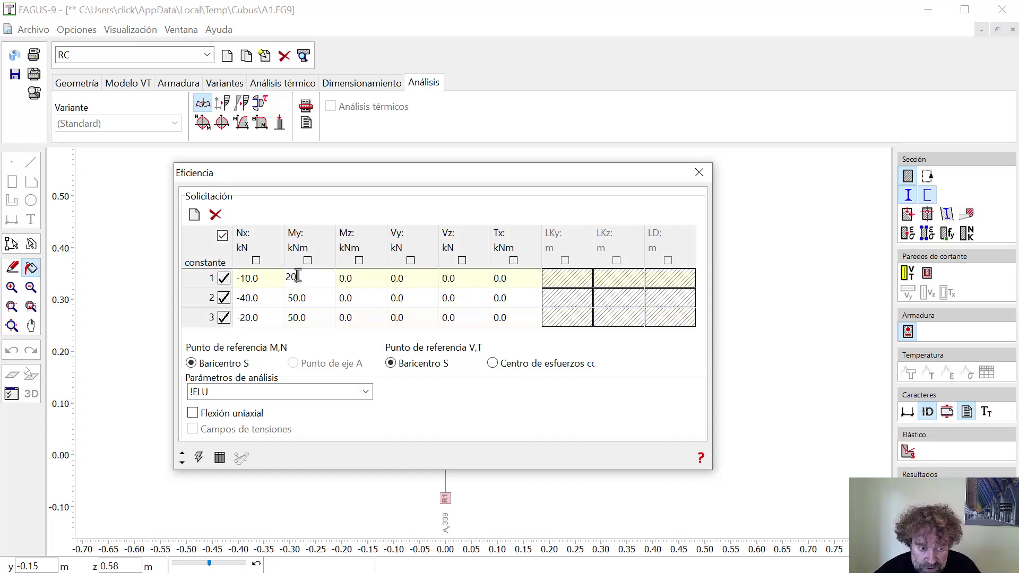
click(314, 301)
click(303, 302)
text(8)
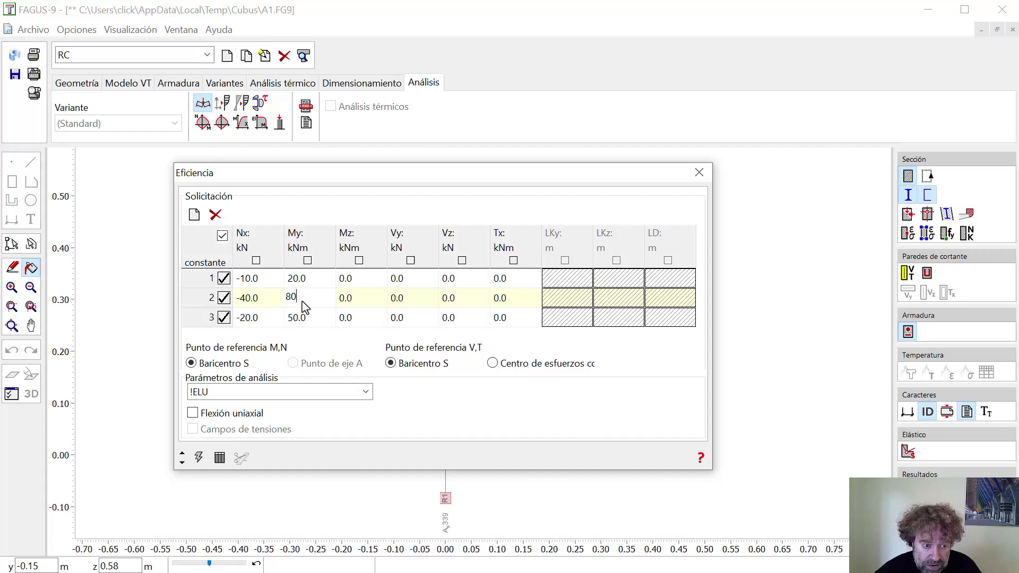
text(0)
click(300, 320)
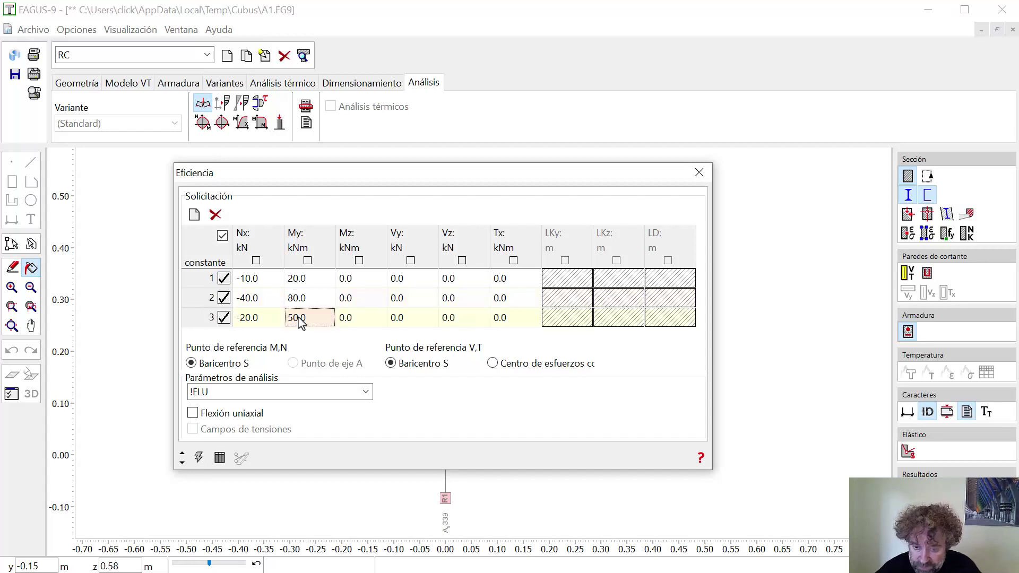
click(198, 457)
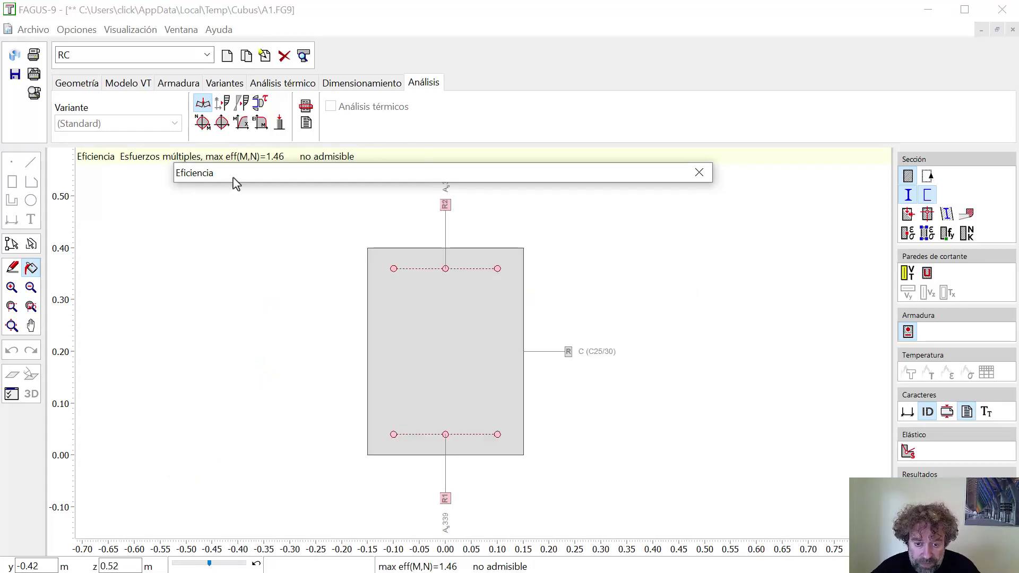
Examine the eff(M,N) factors of the three load rows in the results table and close the efficiency analysis
mouse_move(236, 183)
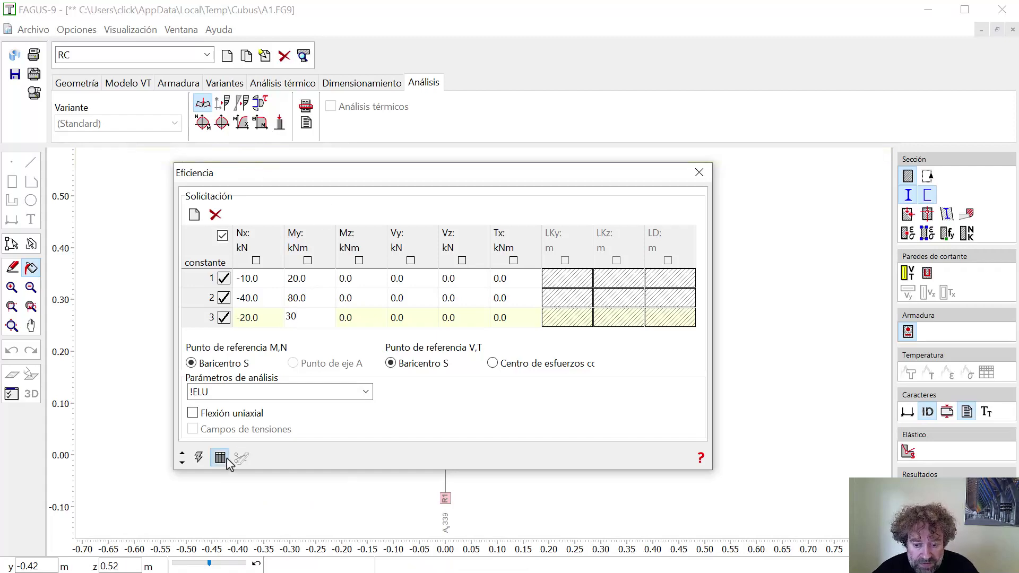
click(227, 459)
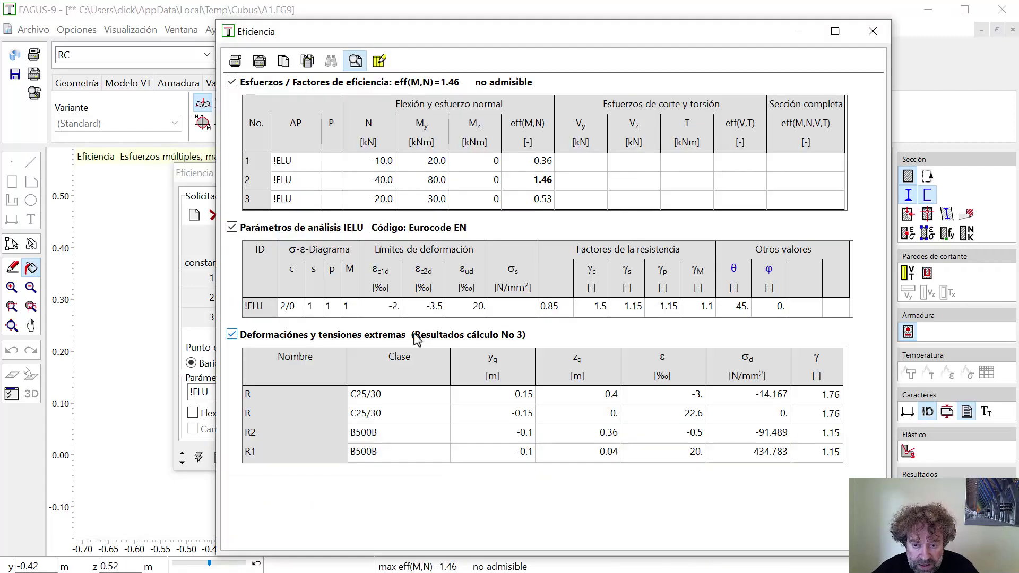
click(547, 180)
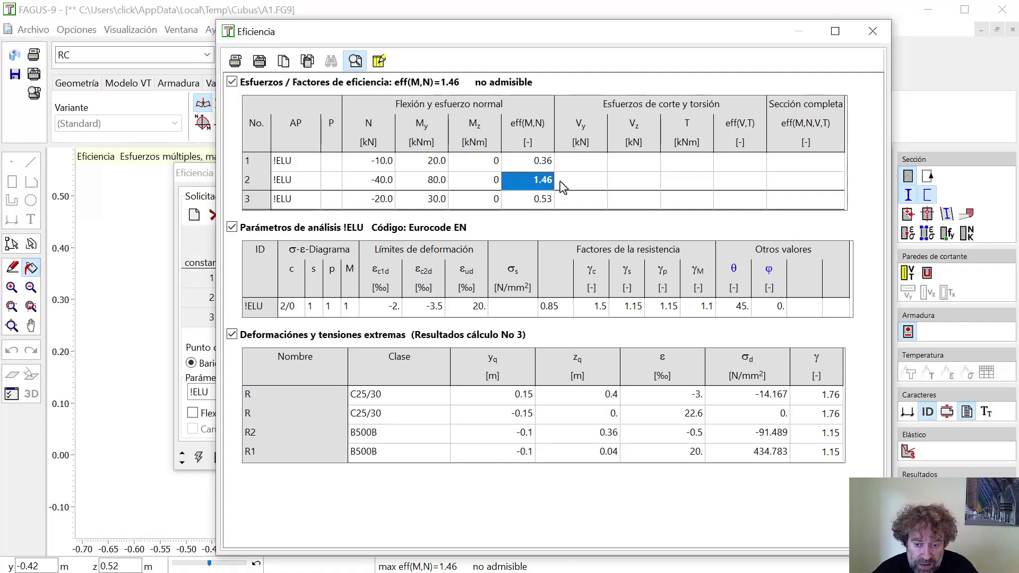
click(548, 163)
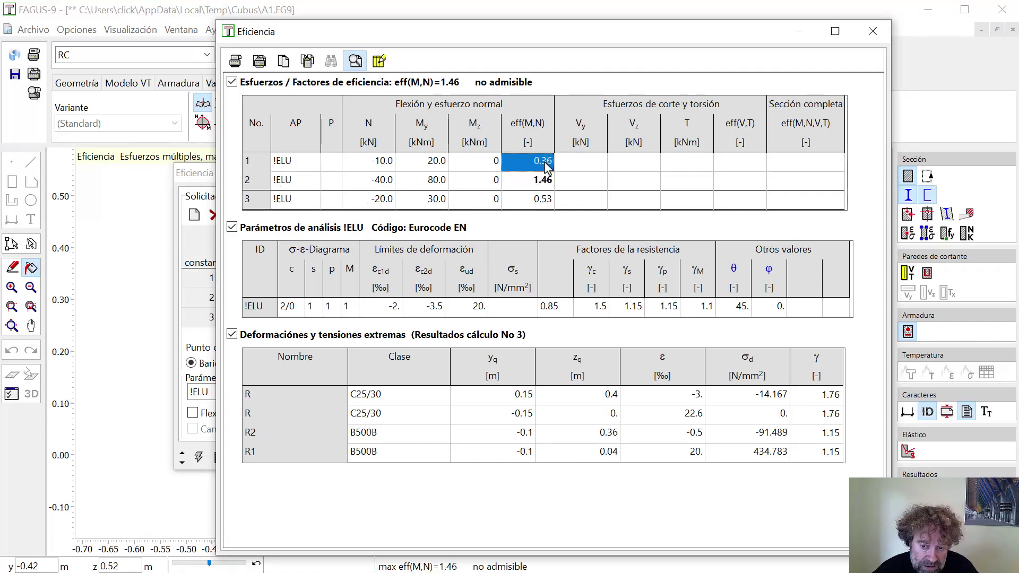
click(550, 202)
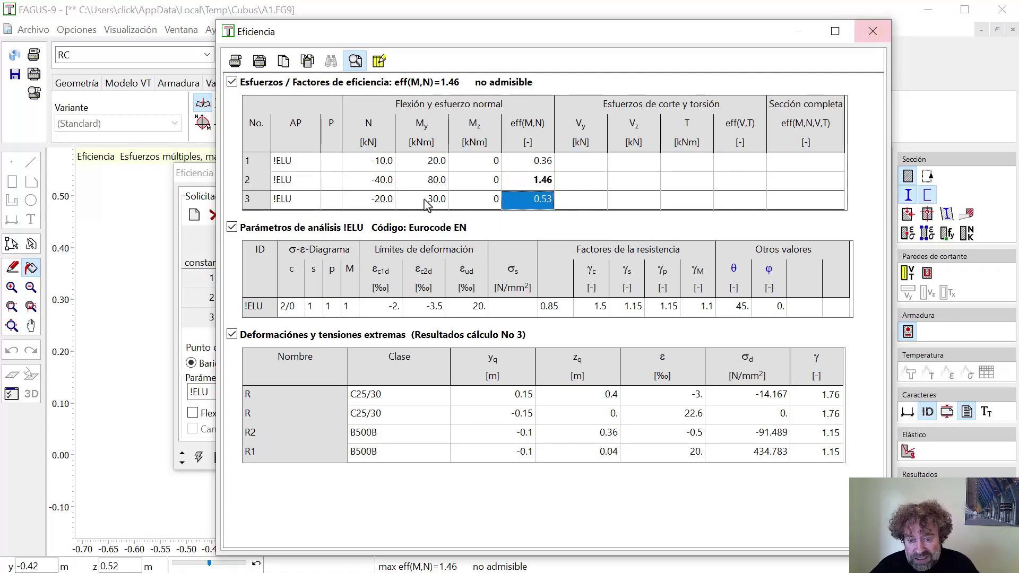
click(876, 36)
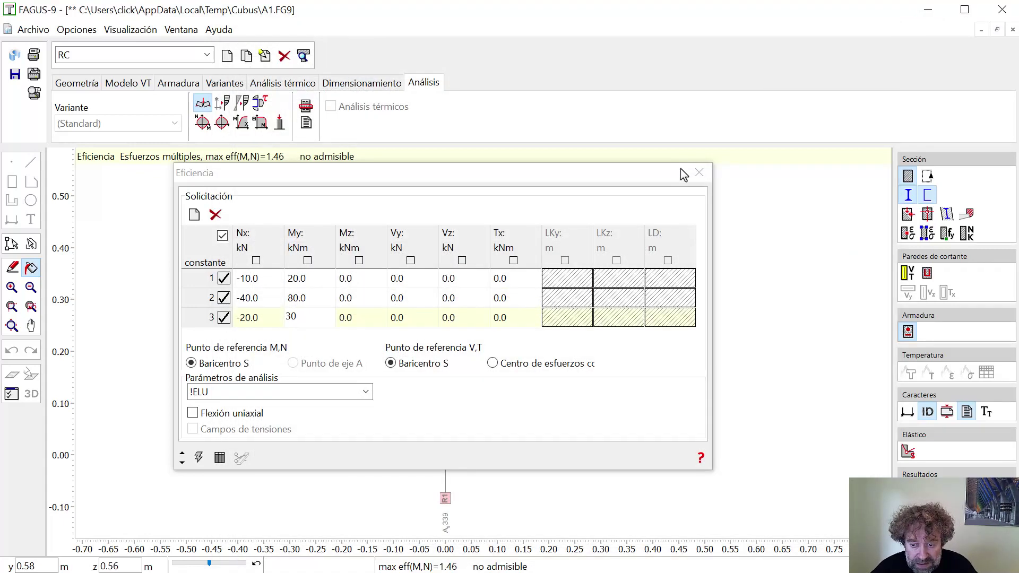
click(698, 174)
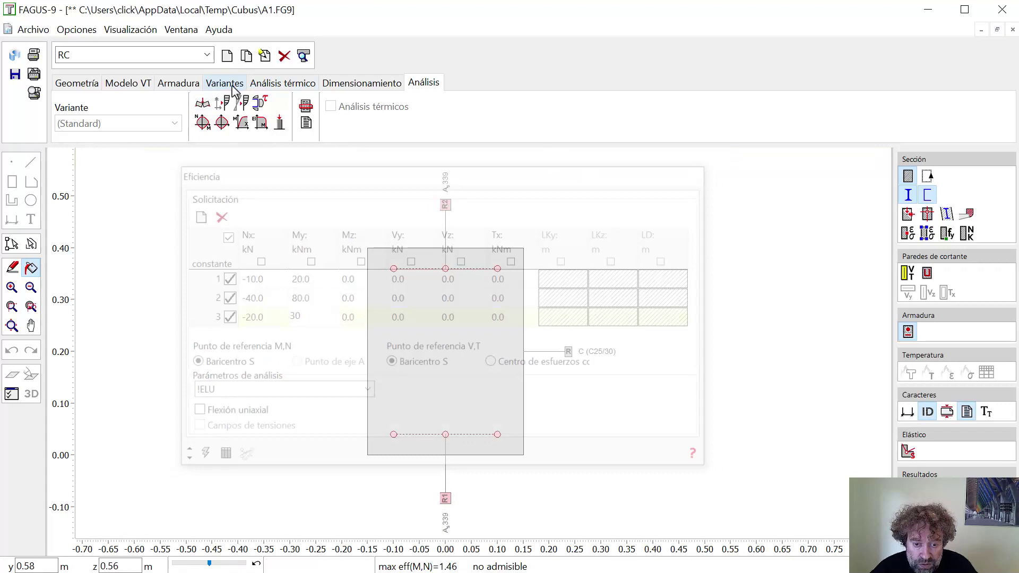
Generate the M-N interaction diagram for !ELU with the reinforcement ratio left blank and the efficiency table points plotted, and close it after viewing
click(208, 126)
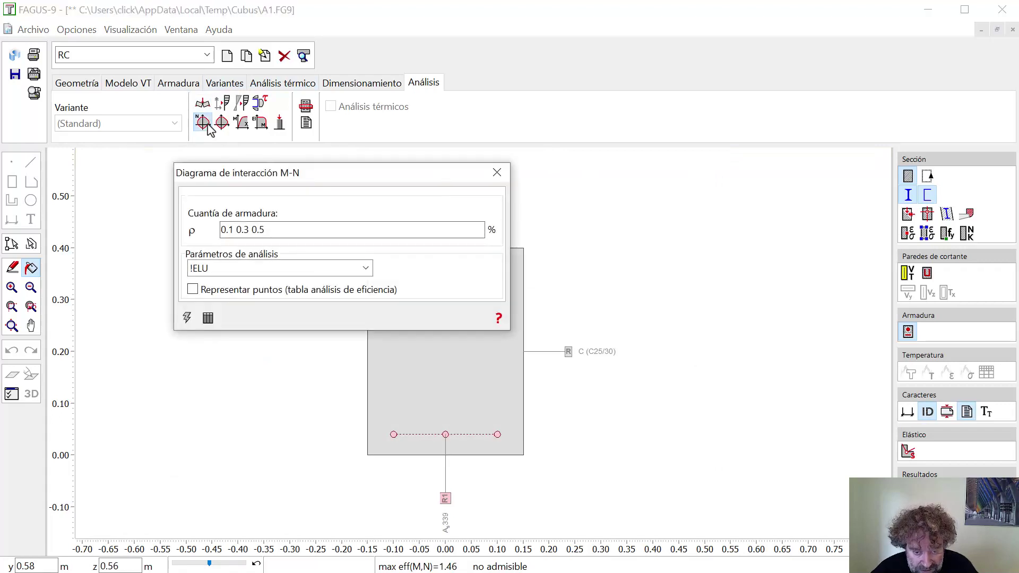
drag(291, 234, 164, 211)
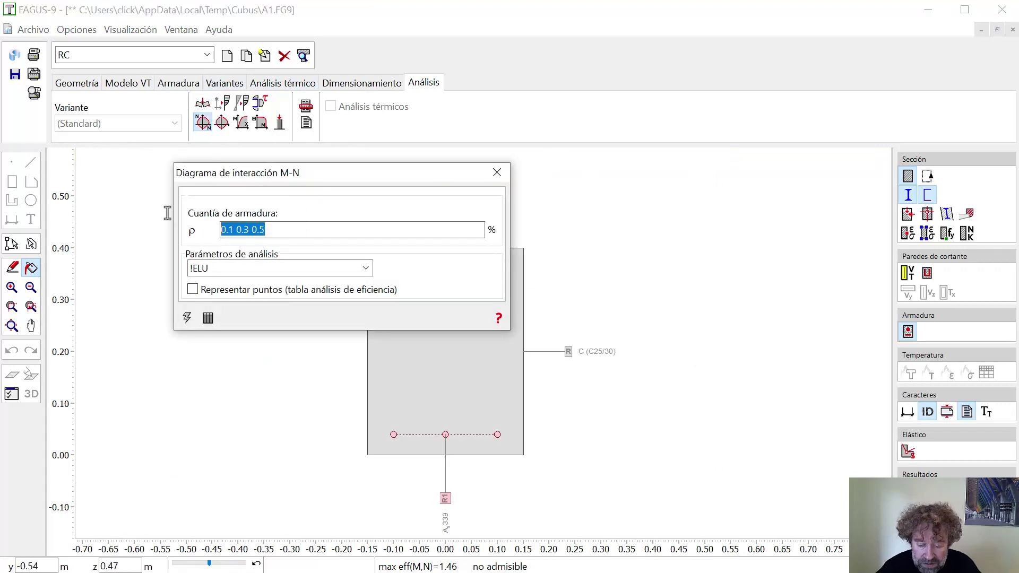
key(BackSpace)
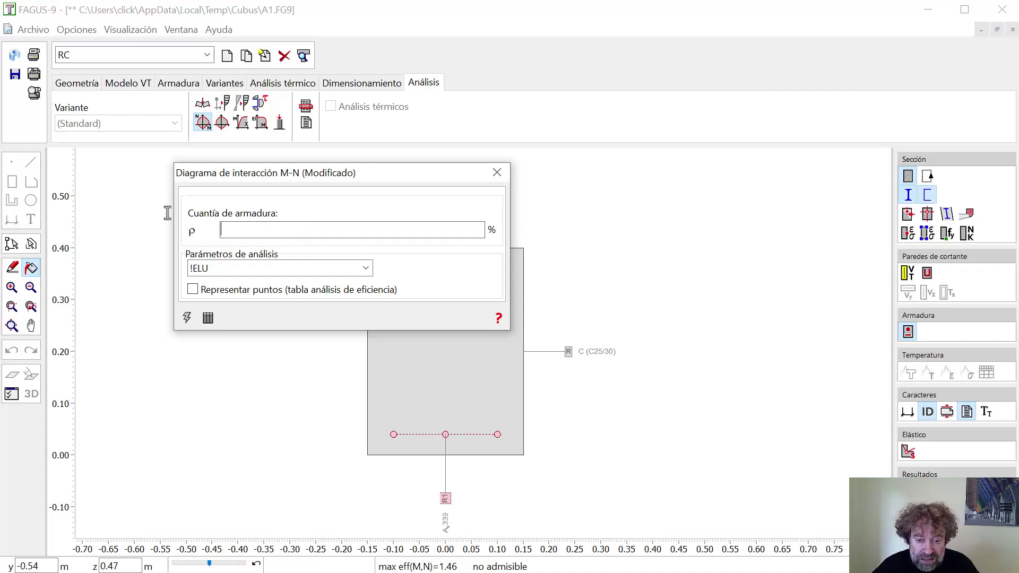
click(235, 296)
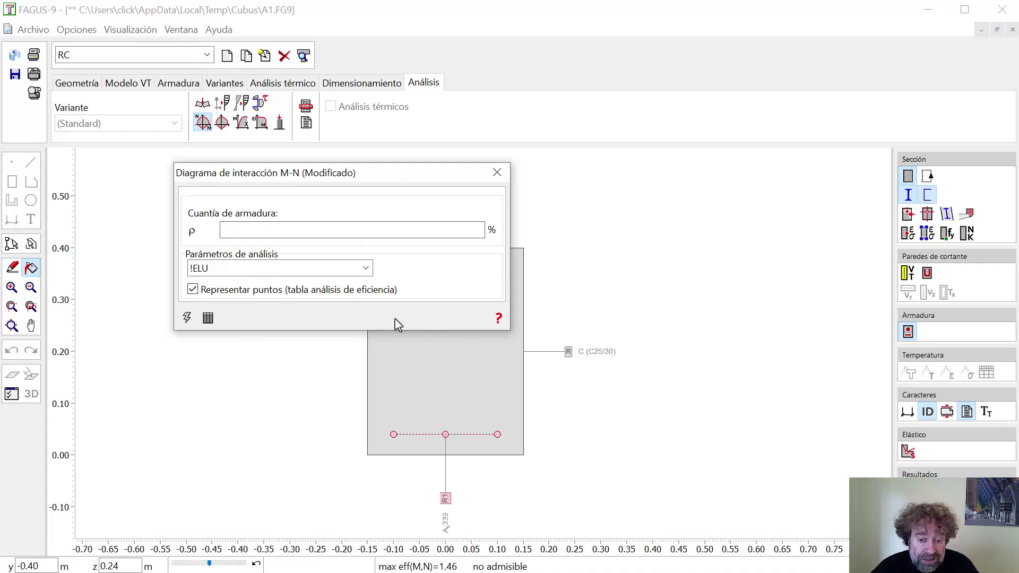
click(189, 319)
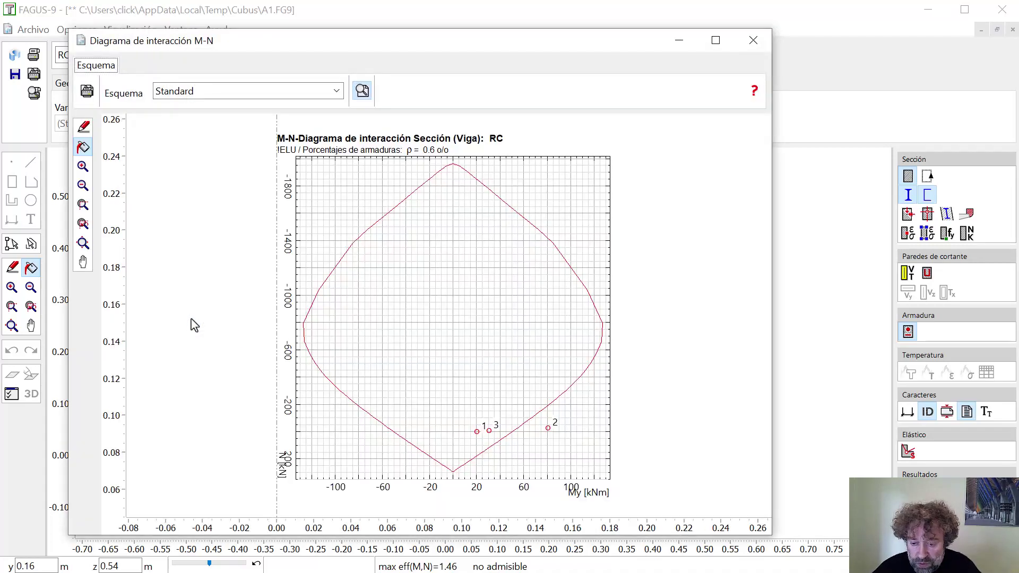
mouse_move(541, 416)
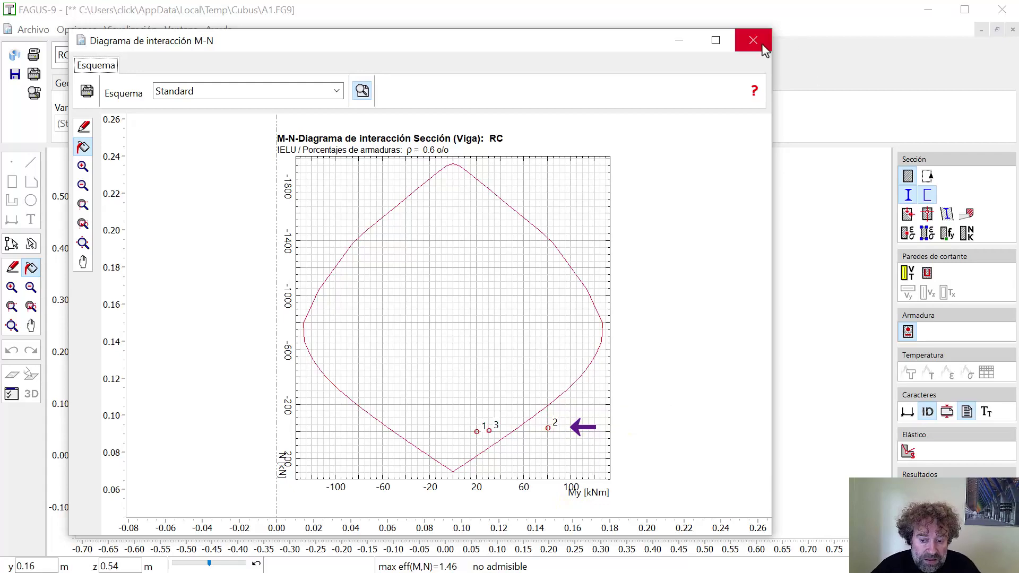
click(763, 48)
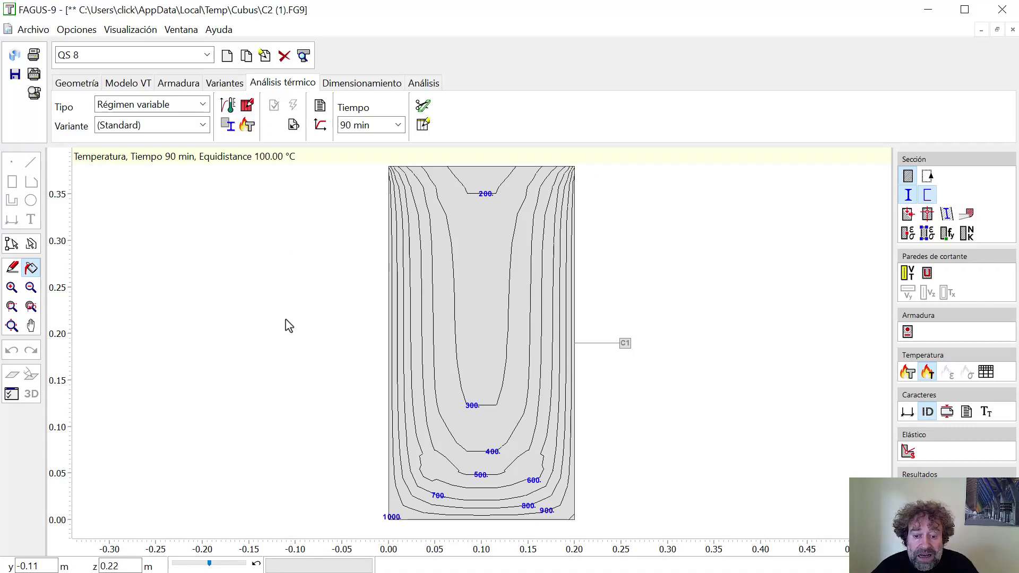
scroll(287, 326, down, 1)
drag(298, 321, 269, 326)
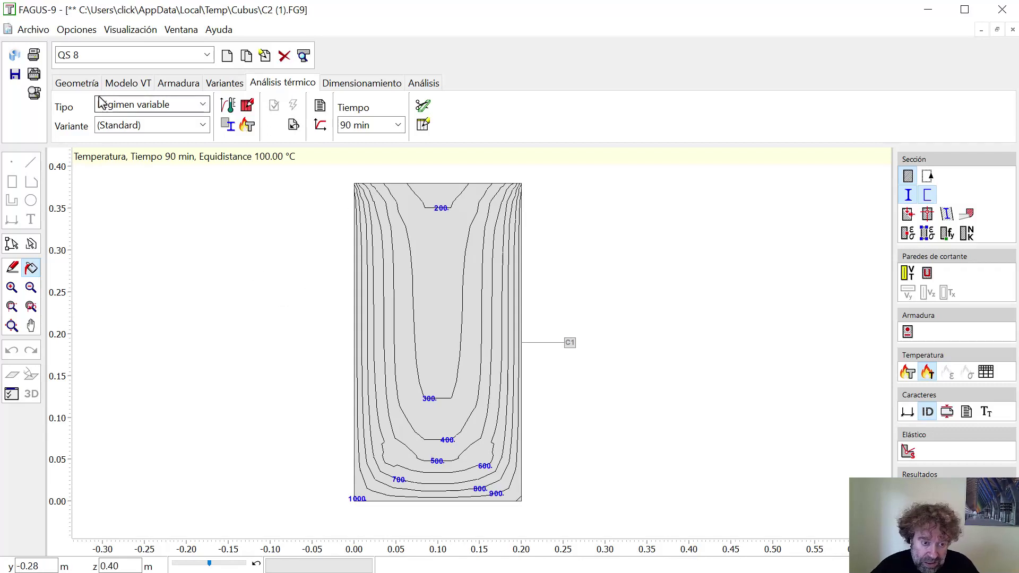
Draw a diagonal guide line across the section from about y 0.01, z 0.37 m to about y 0.19, z 0.10 m
click(81, 83)
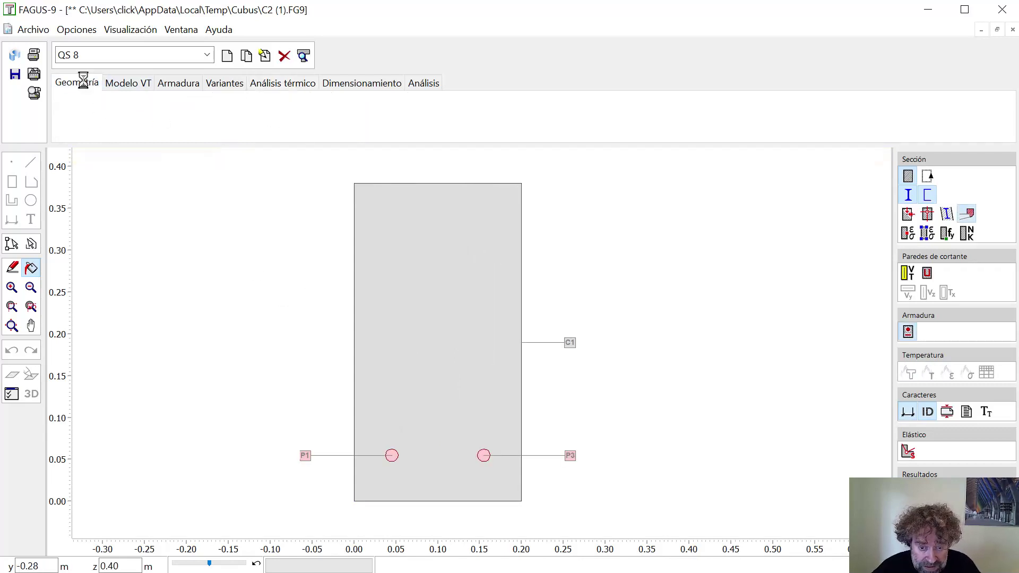
click(234, 116)
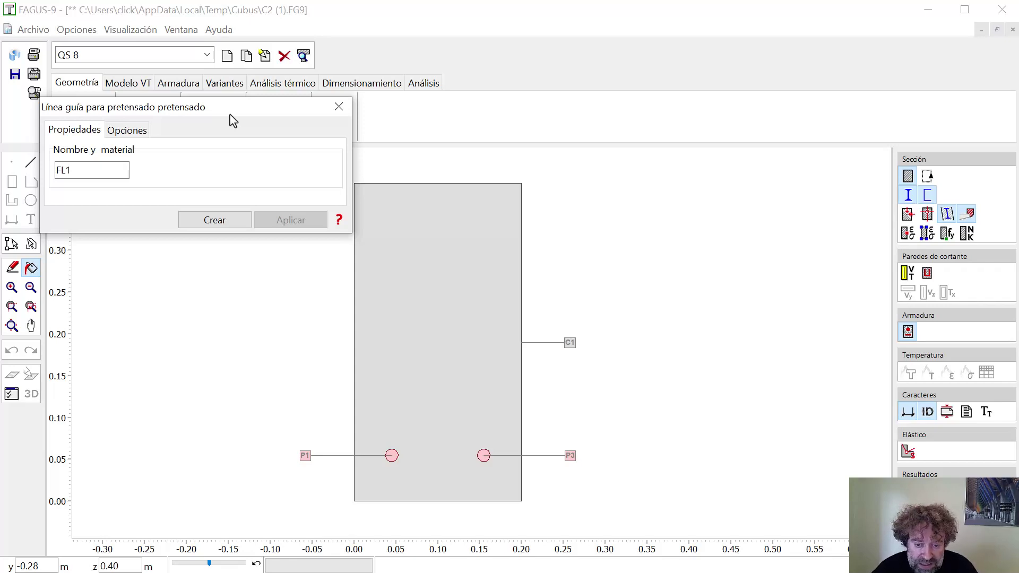
click(219, 222)
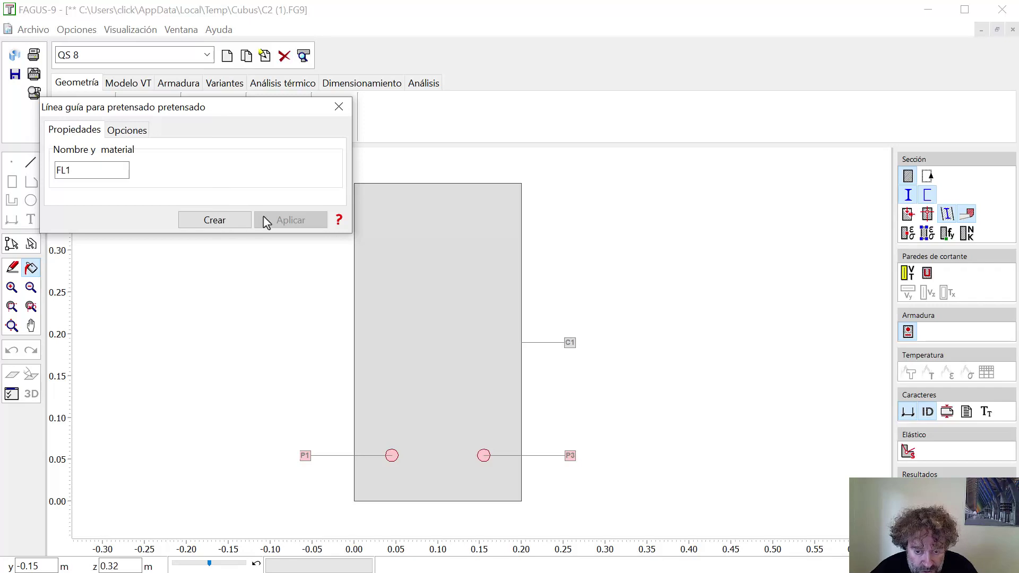
click(361, 191)
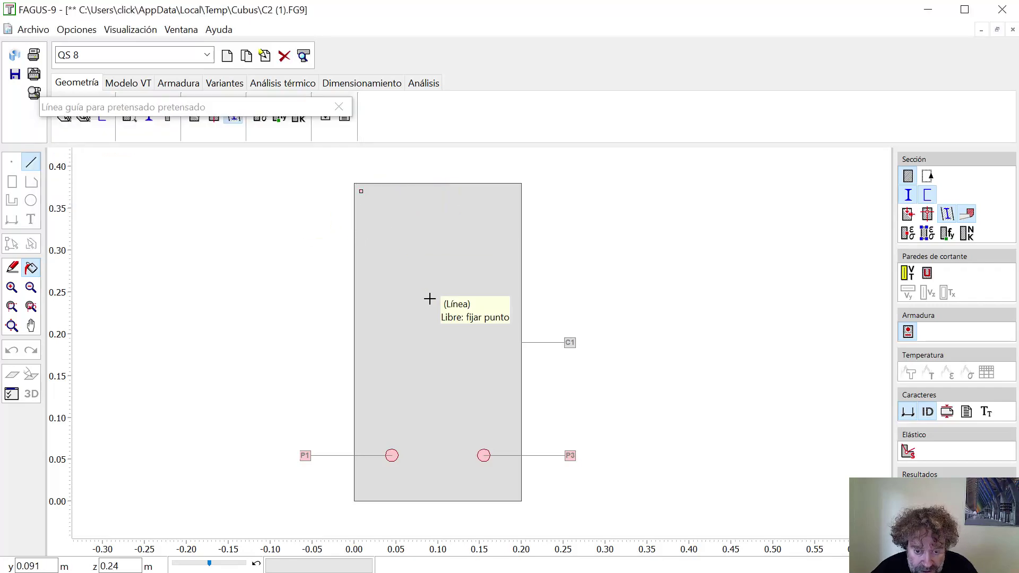
click(510, 421)
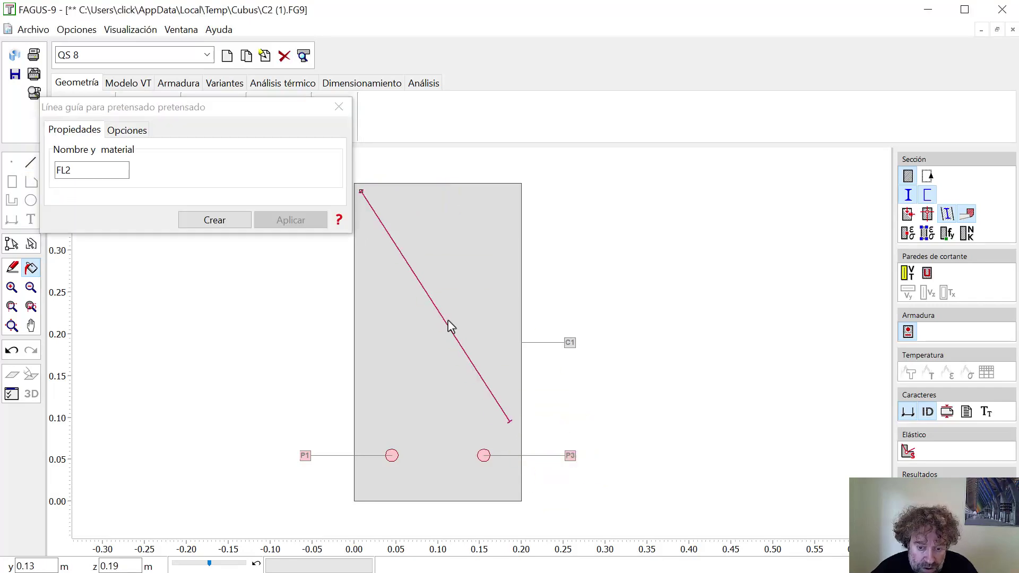
click(336, 109)
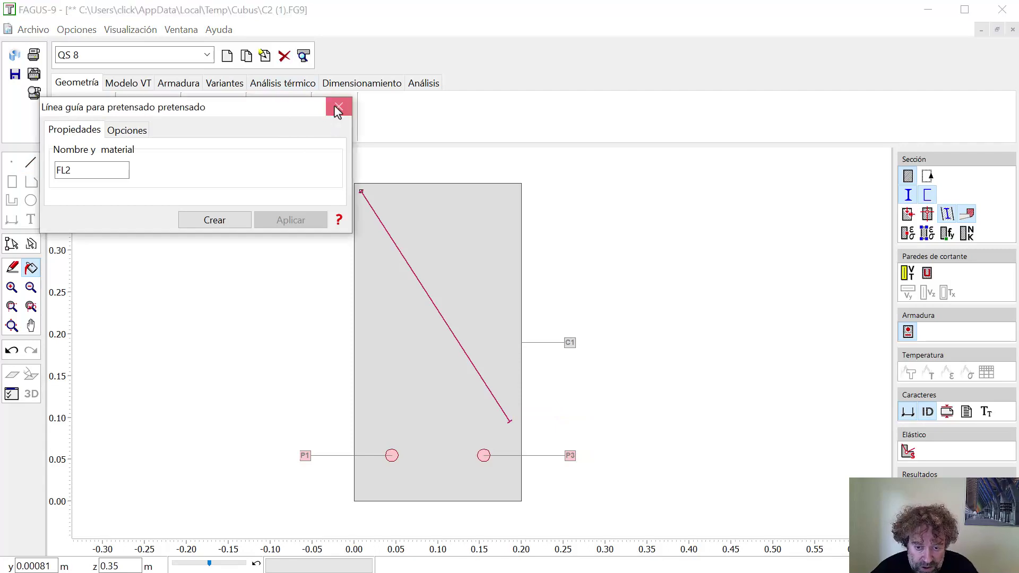
Turn on the filled display in the output settings of the thermal analysis's temperature plot
click(291, 85)
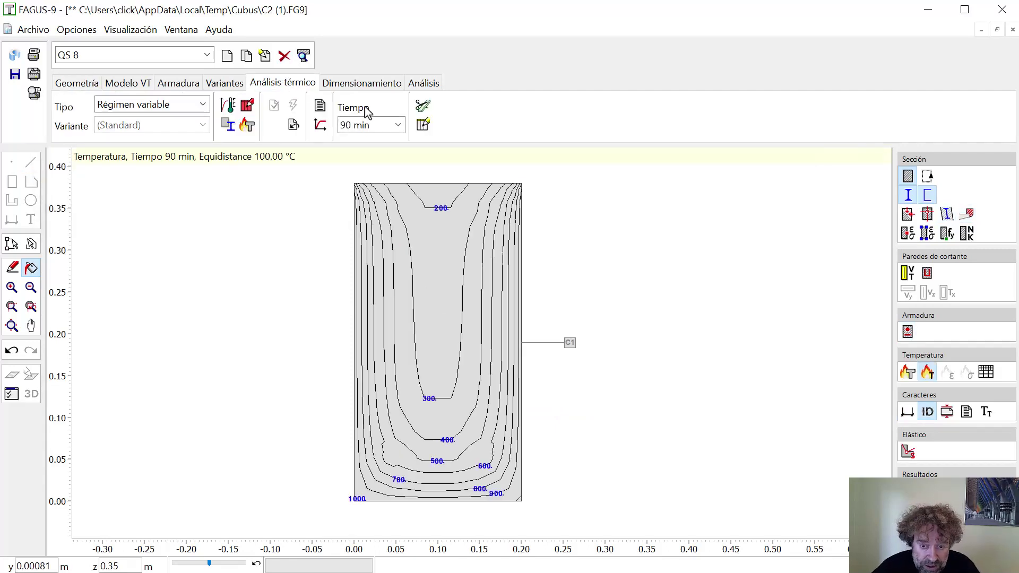
click(425, 128)
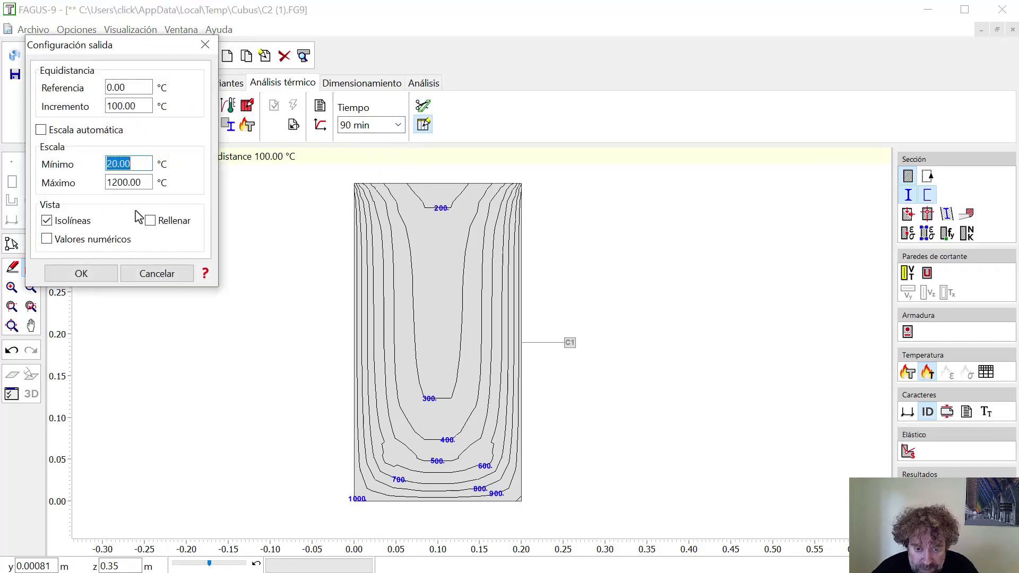
click(150, 221)
click(108, 269)
Compare the section's temperature plots between 0 min and 90 min, ending on 90 min
click(377, 126)
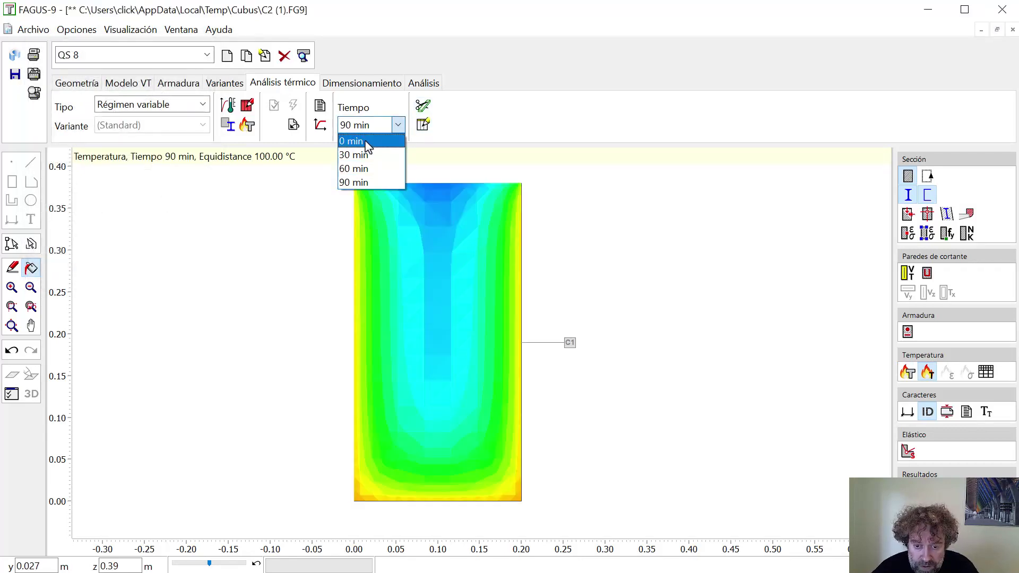
click(375, 137)
scroll(375, 137, down, 3)
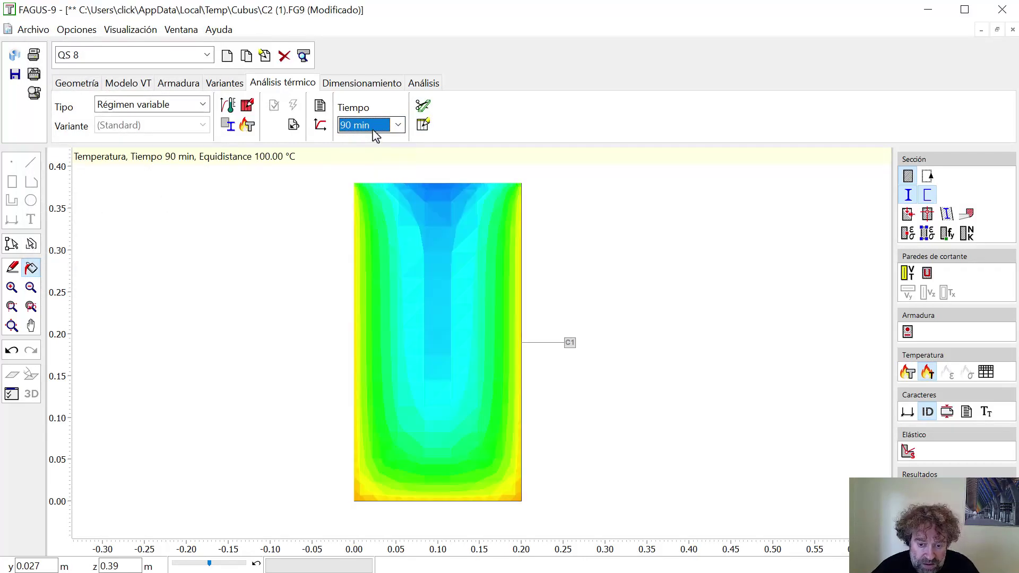
scroll(374, 133, up, 3)
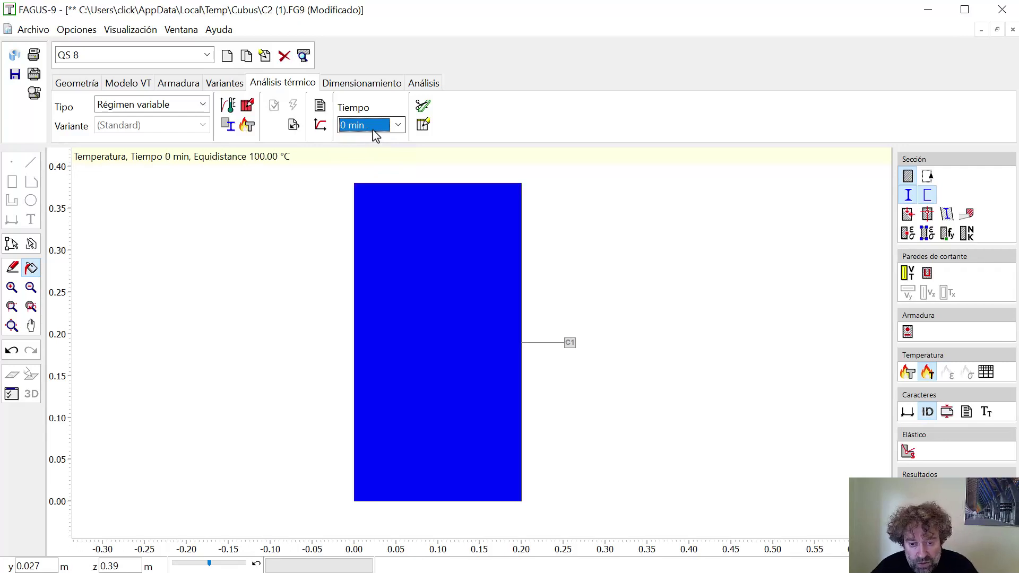
scroll(379, 127, down, 3)
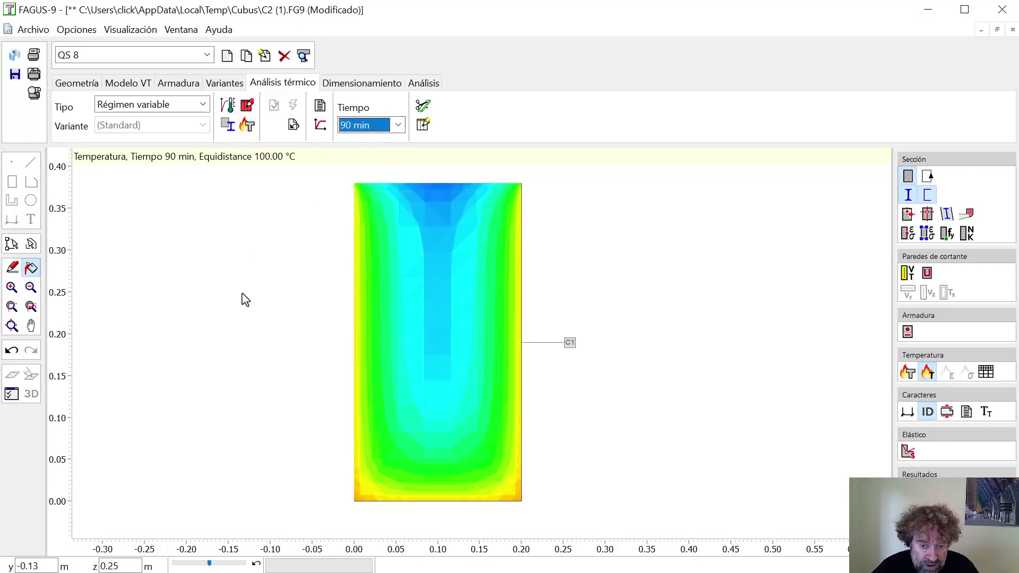
Examine the coordinates along guide line FL1 in the thermal analysis report and close the report
click(320, 105)
scroll(451, 280, down, 5)
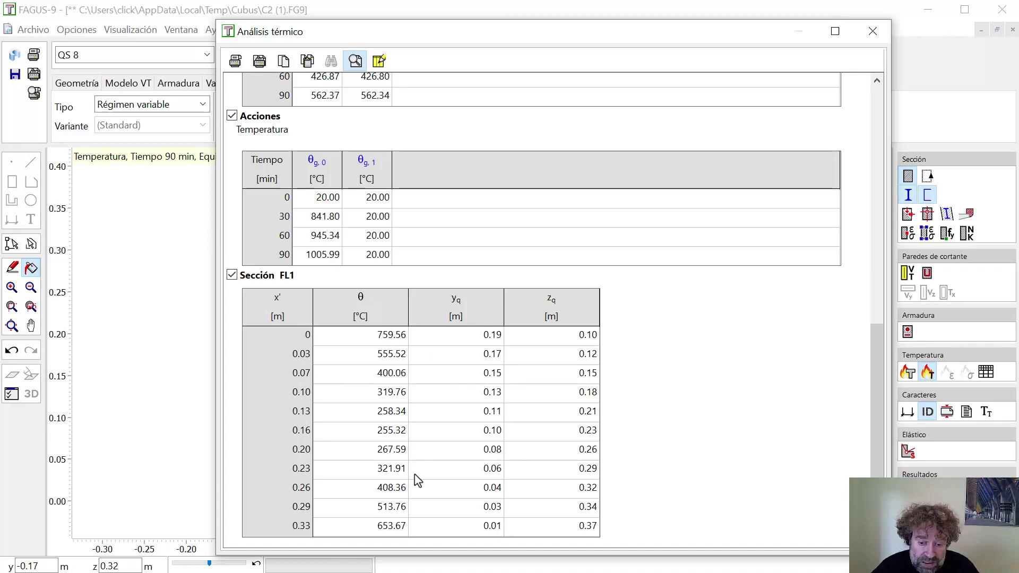
drag(483, 344, 576, 531)
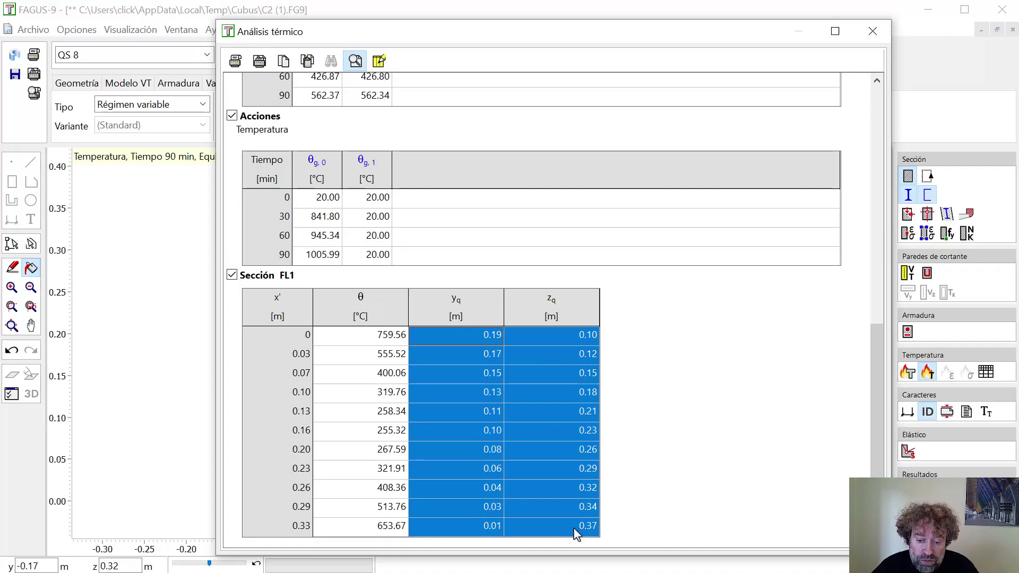
click(873, 31)
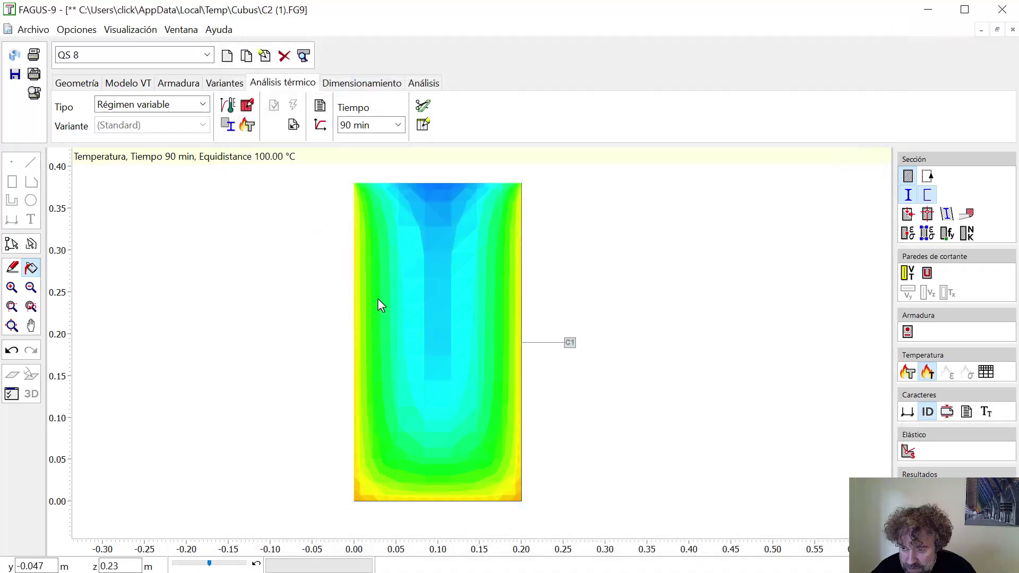
Show the guide line over the temperature plot and review its temperatures and coordinates in the thermal report
click(948, 215)
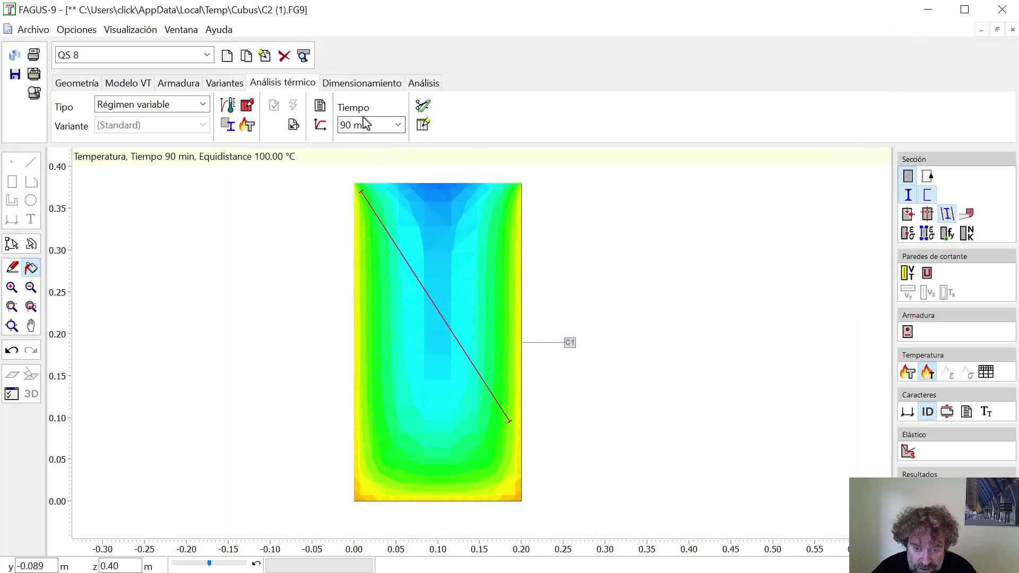
click(320, 106)
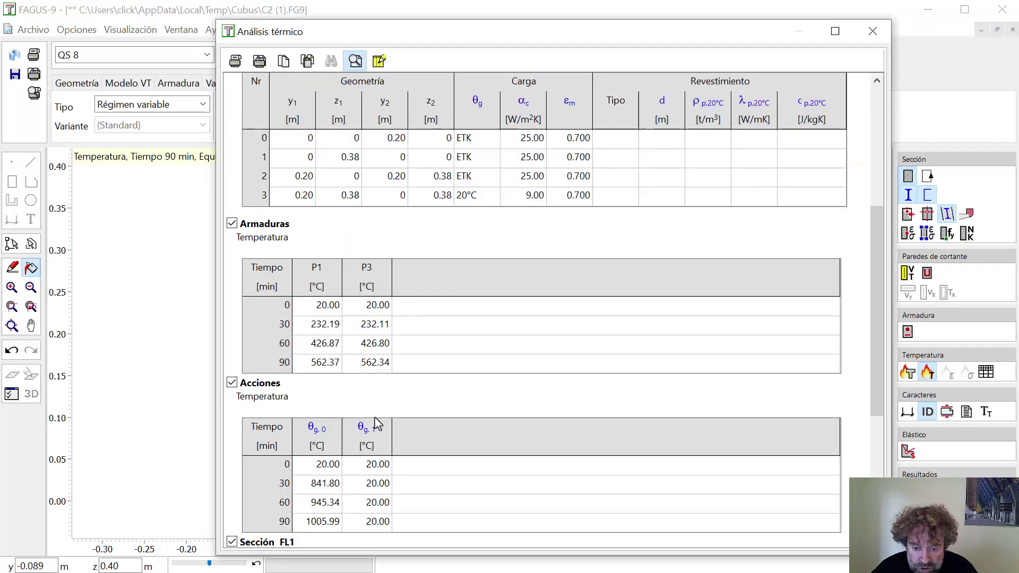
scroll(377, 424, down, 5)
drag(336, 334, 572, 545)
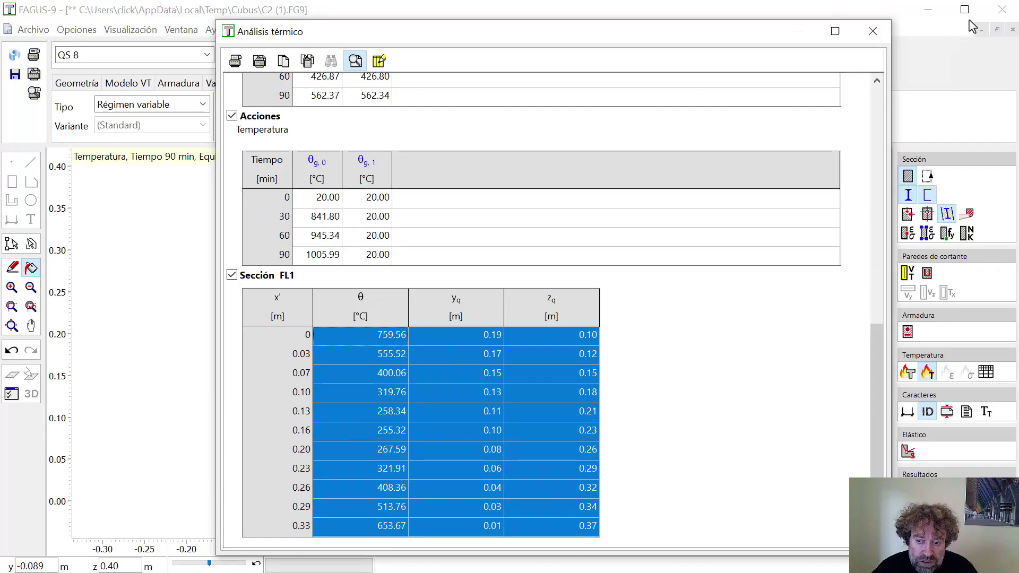
click(872, 31)
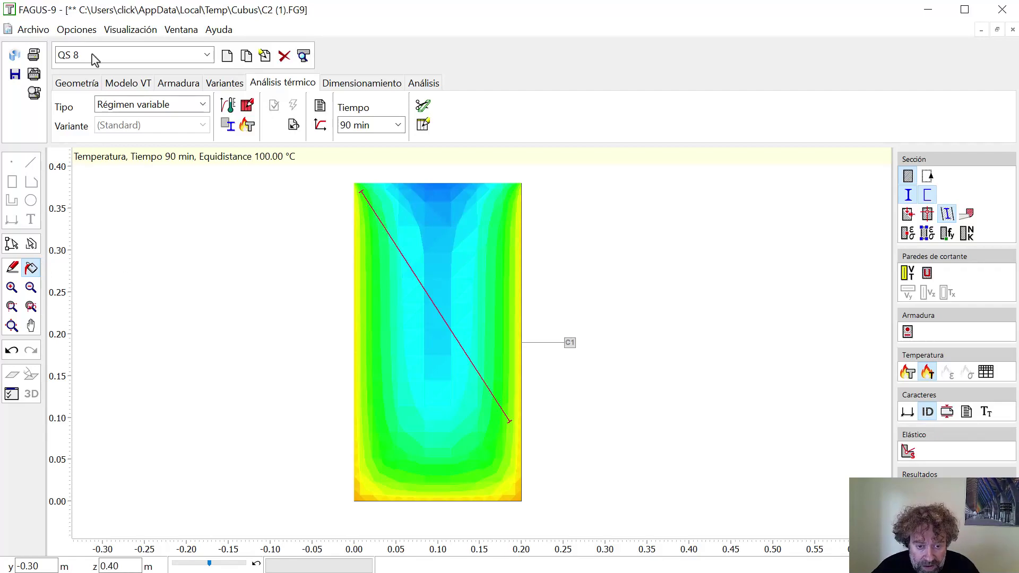
Check the design code in the general options and close them
click(77, 30)
click(90, 46)
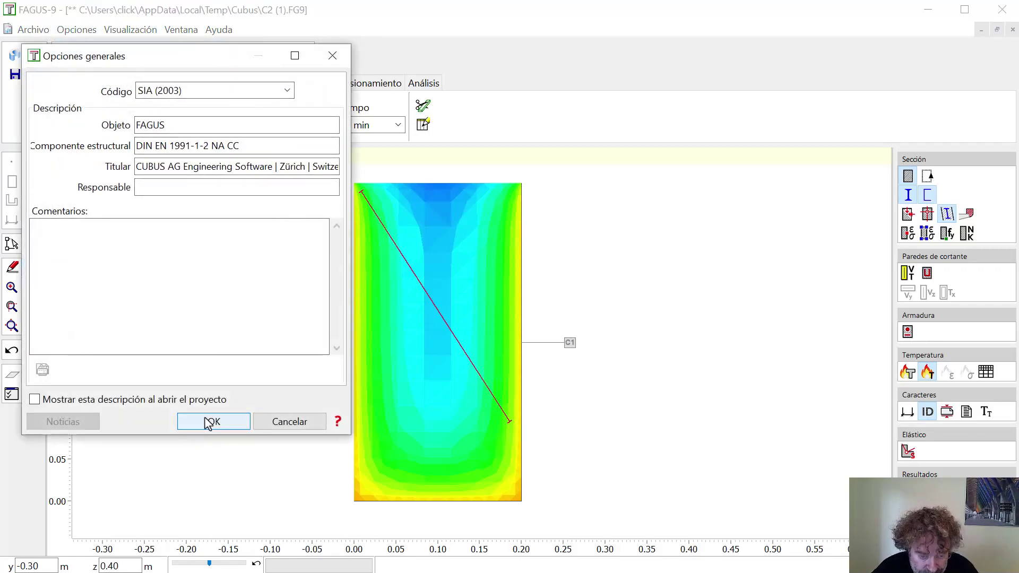
click(208, 423)
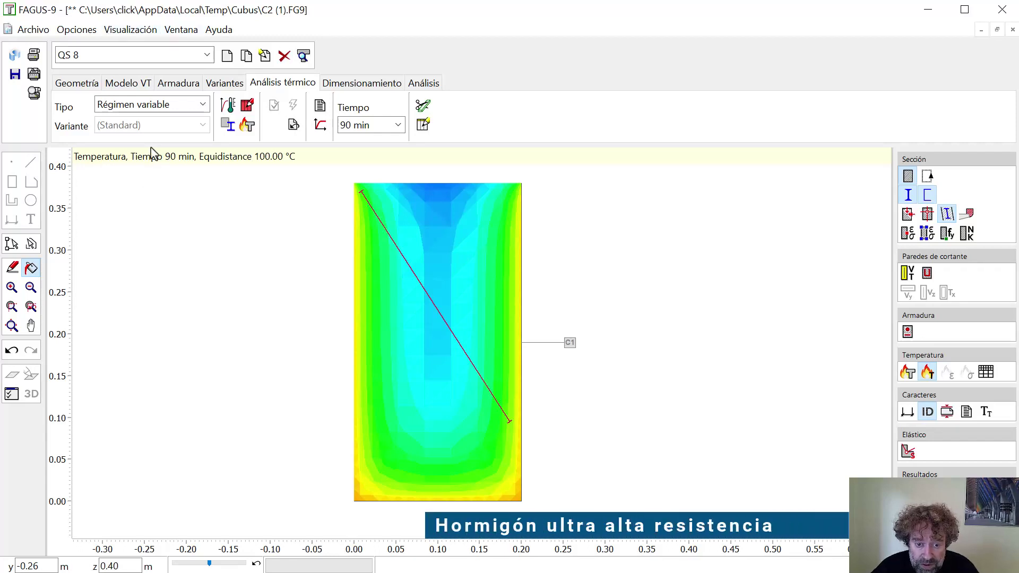
Assign the ultra-high-performance concrete material H (UA) to partial section C1
click(78, 83)
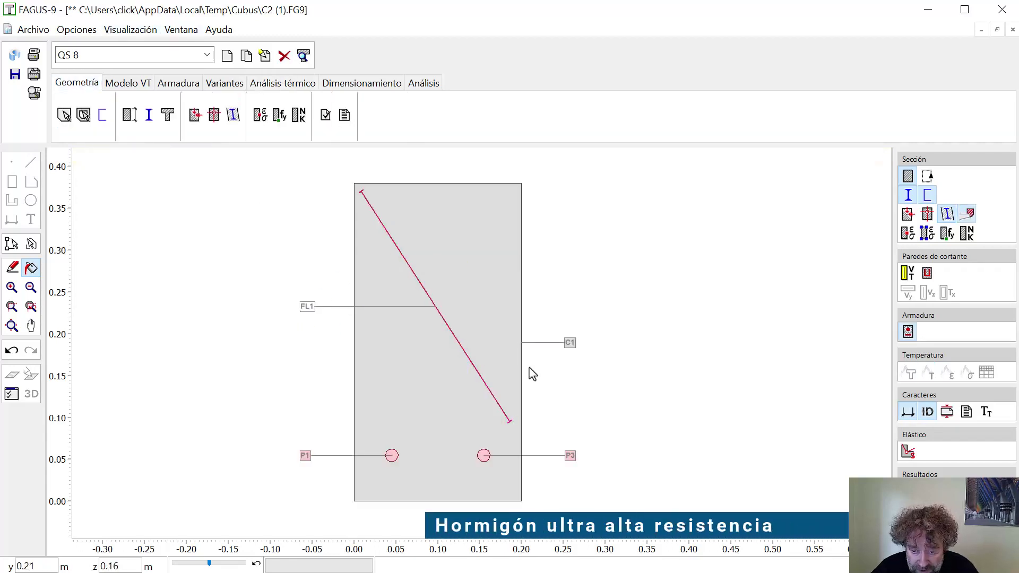
click(570, 346)
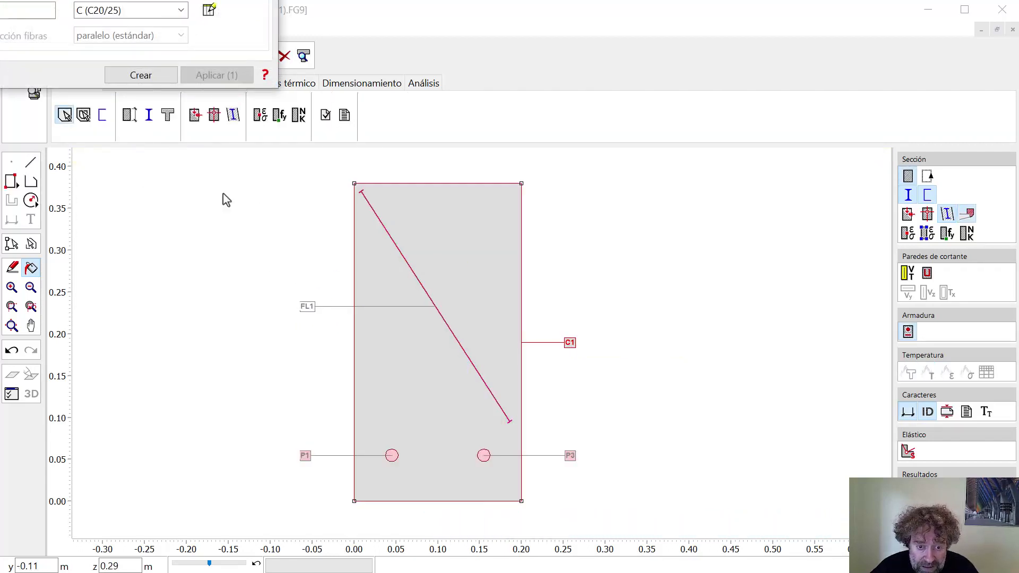
drag(124, 0, 322, 169)
click(220, 229)
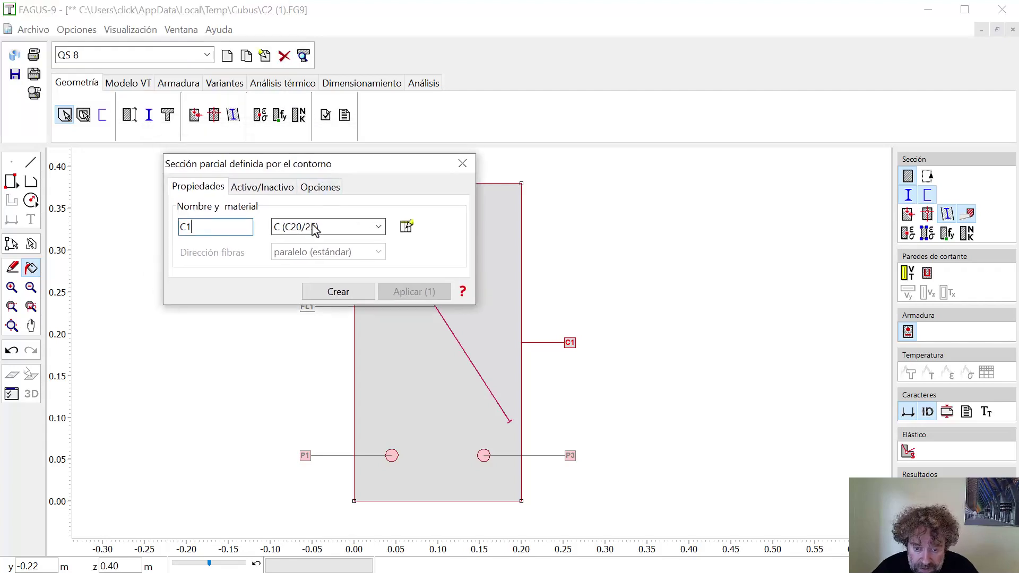
click(318, 228)
scroll(325, 355, down, 1)
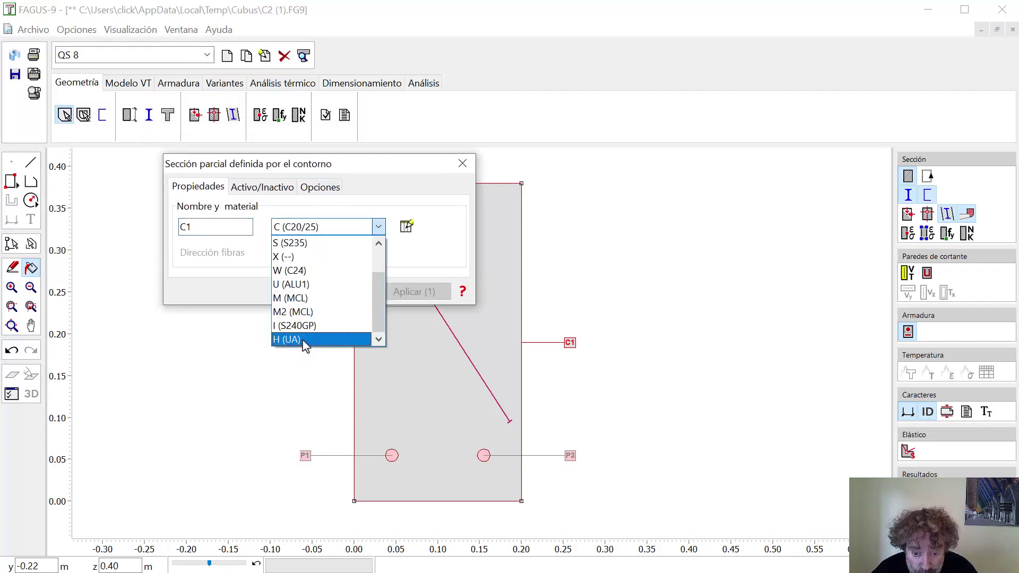
click(306, 341)
click(419, 294)
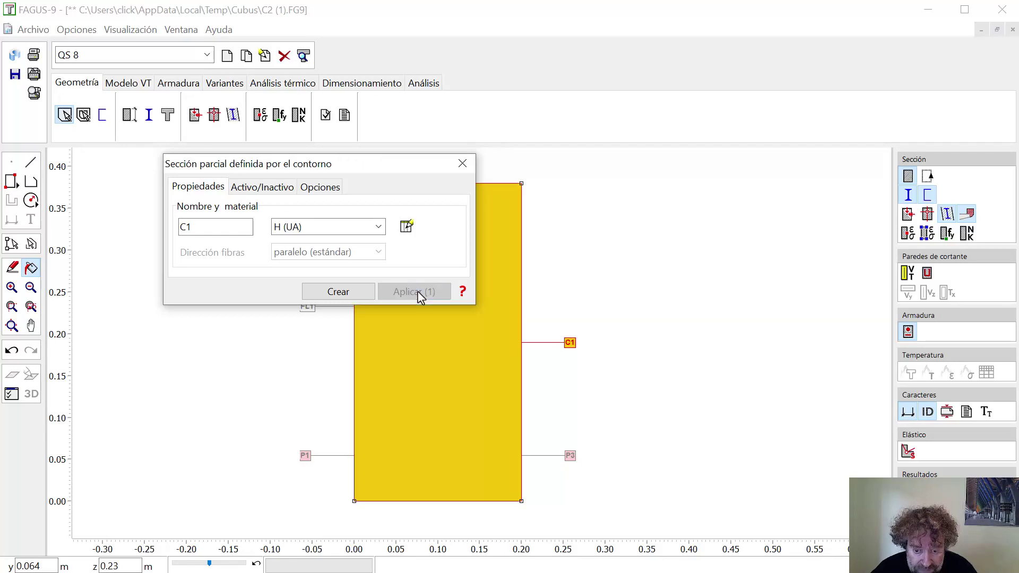
click(462, 163)
Examine the UHP concrete resistance factors and stress-strain diagram in the !ELU analysis parameters
click(85, 32)
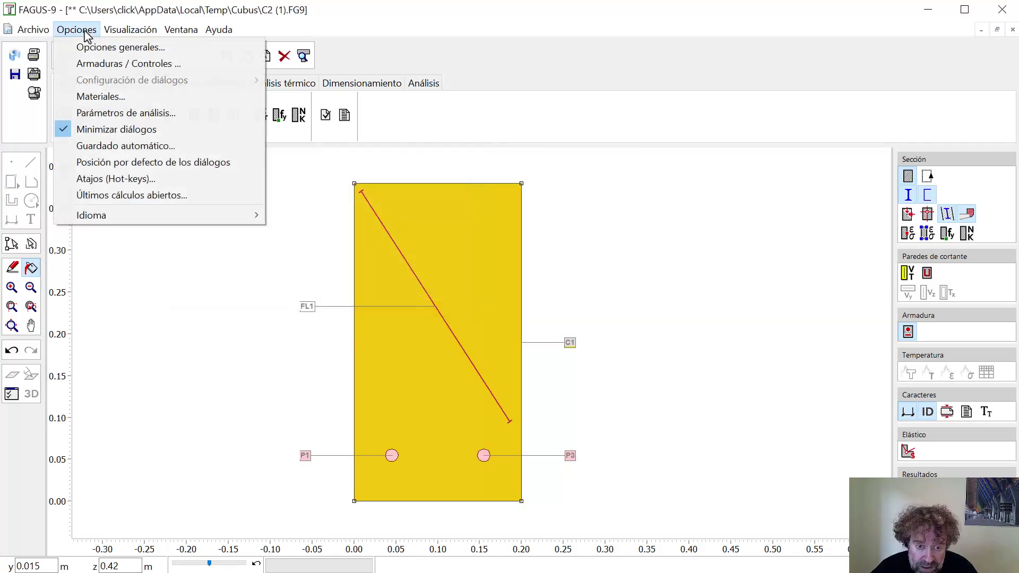
click(125, 112)
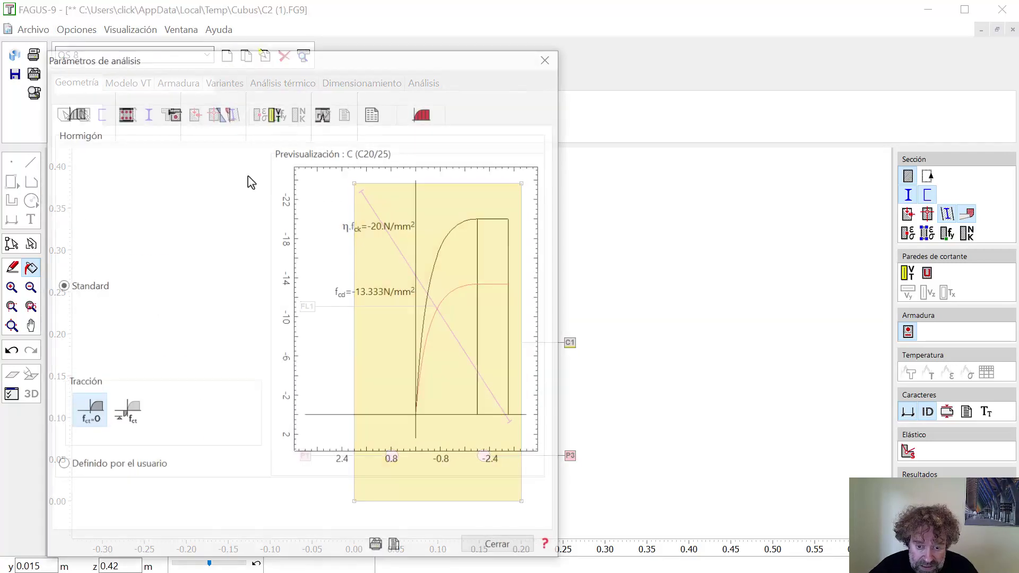
click(431, 116)
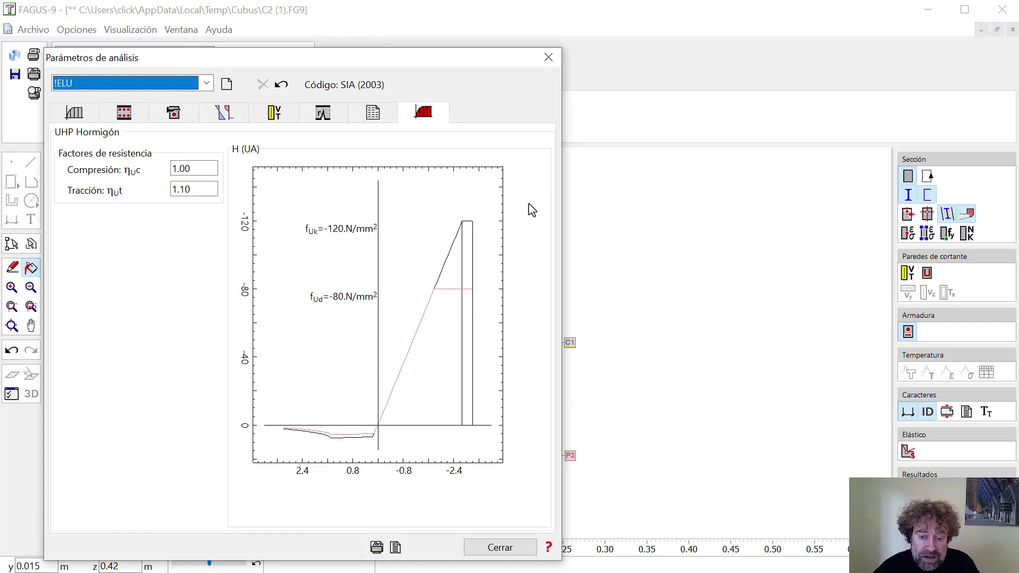
click(548, 57)
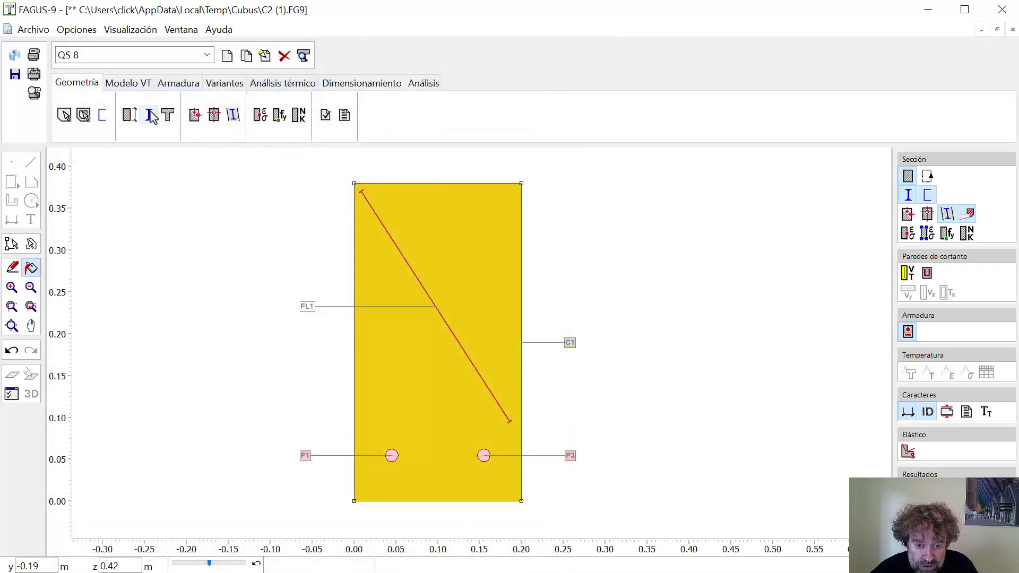
Run the stress analysis for given forces with My 50 kNm and !ELS, and close it after viewing the results
click(422, 83)
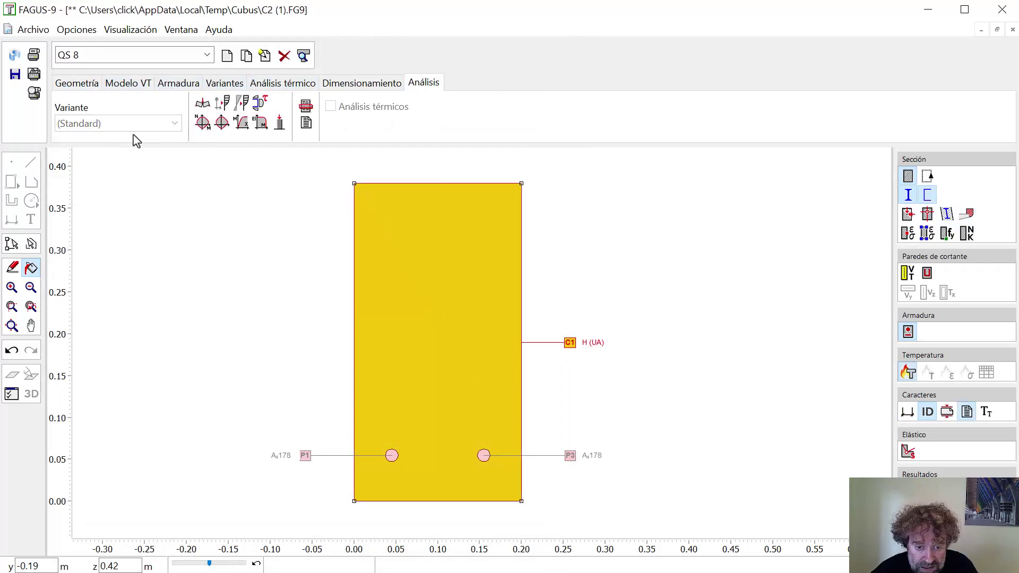
click(227, 103)
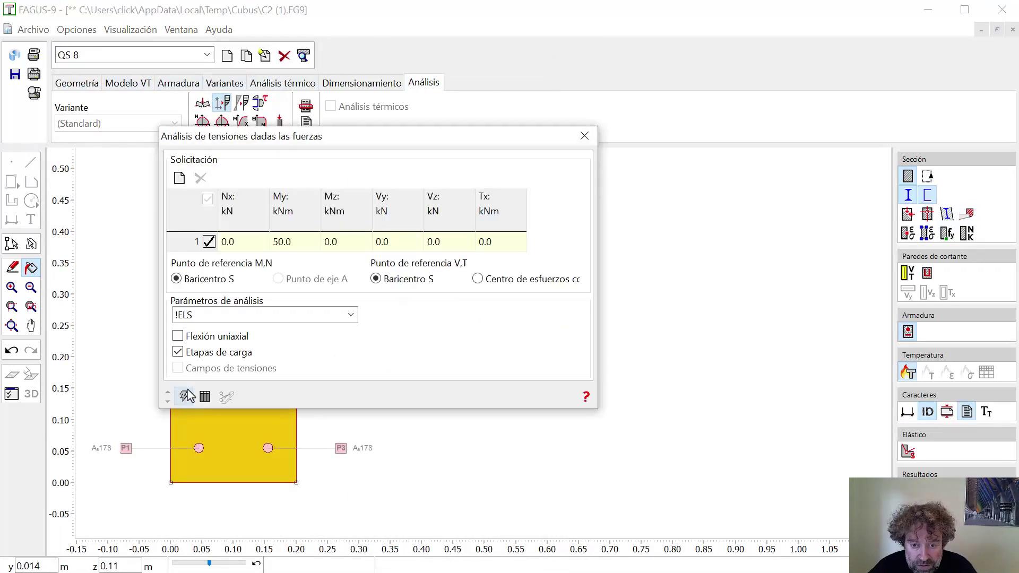
click(185, 396)
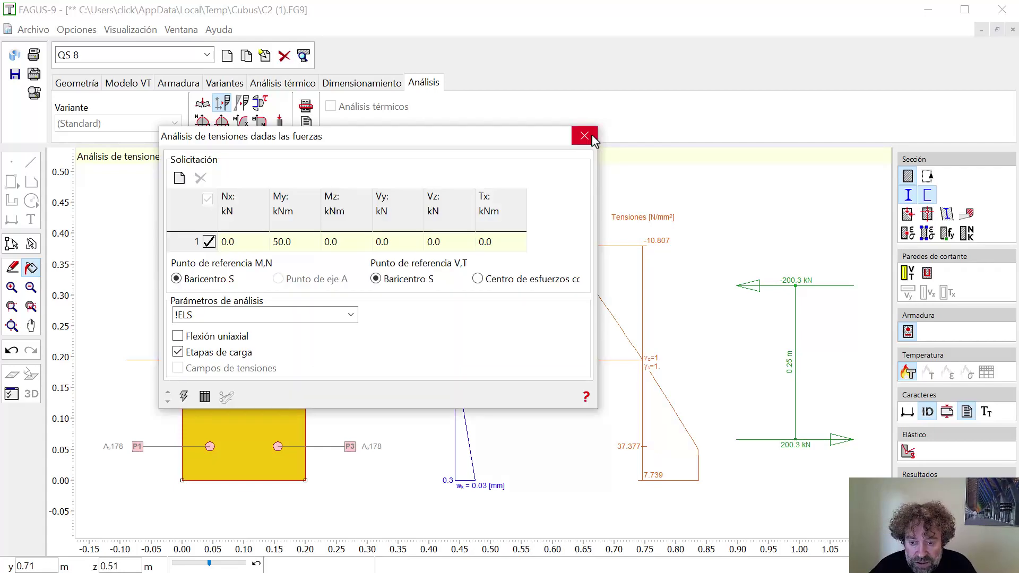
click(592, 137)
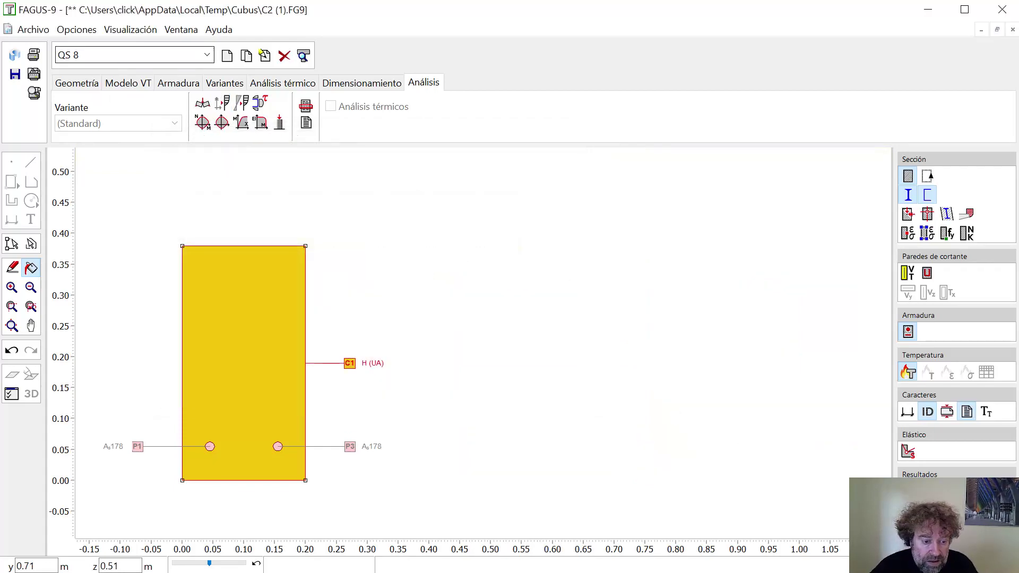
Set the design code to Codigo Estructural 2021 in the general options and accept the change
click(96, 31)
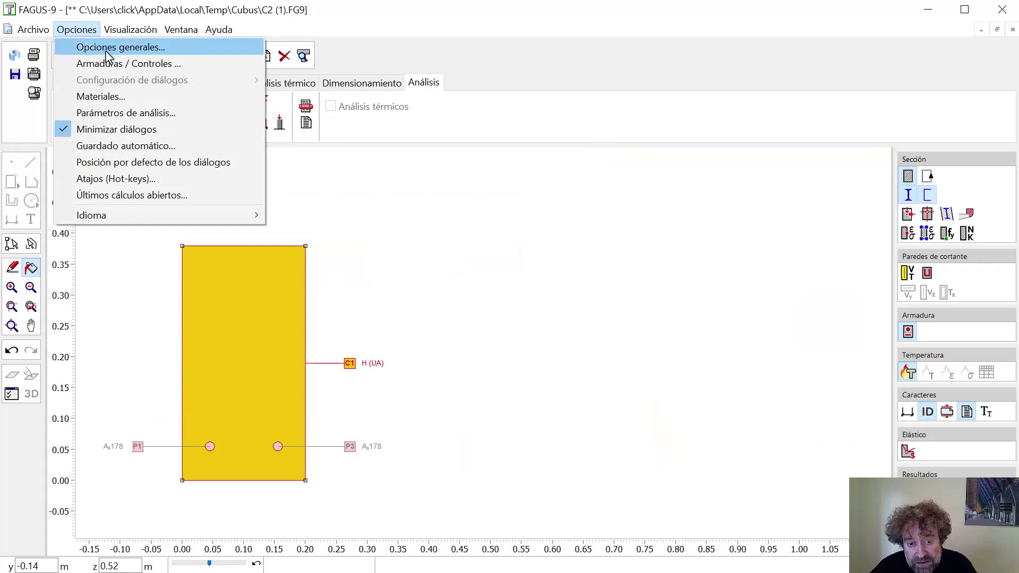
click(108, 49)
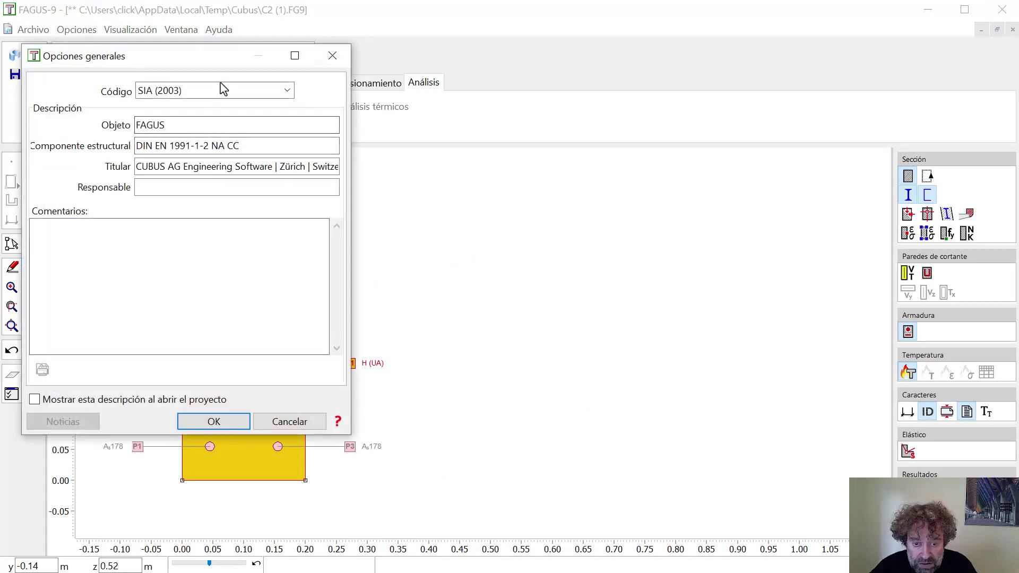
click(224, 93)
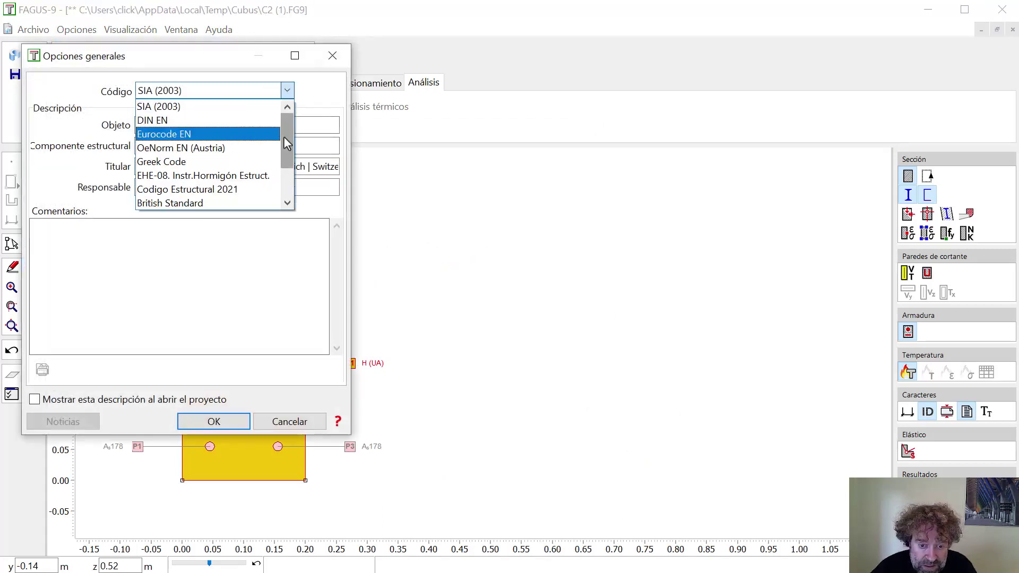
drag(285, 136, 288, 179)
click(207, 134)
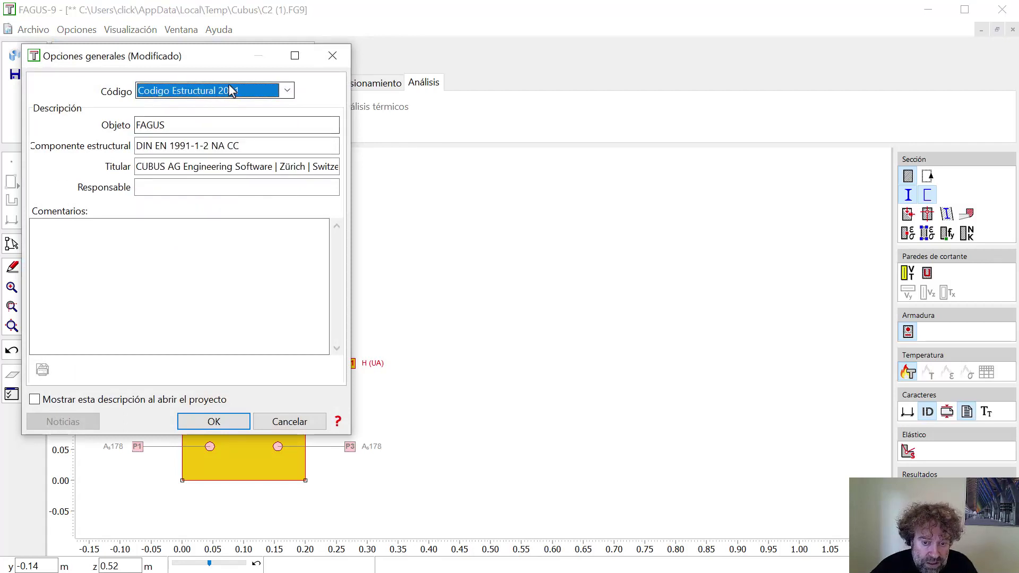
key(Return)
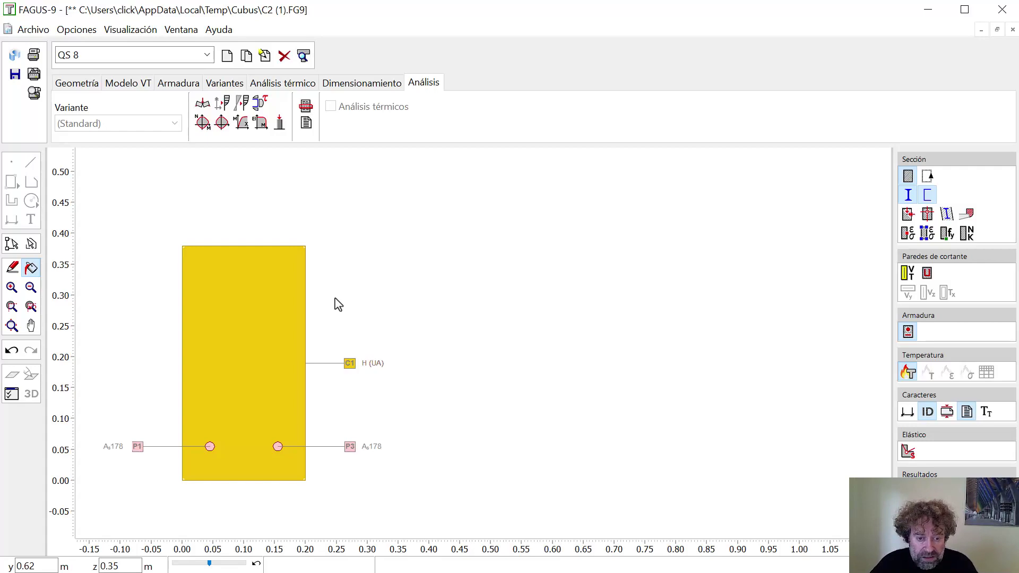
Switch to CubusExplorer and set the default design code to General [AASHTO]
key(alt+Tab)
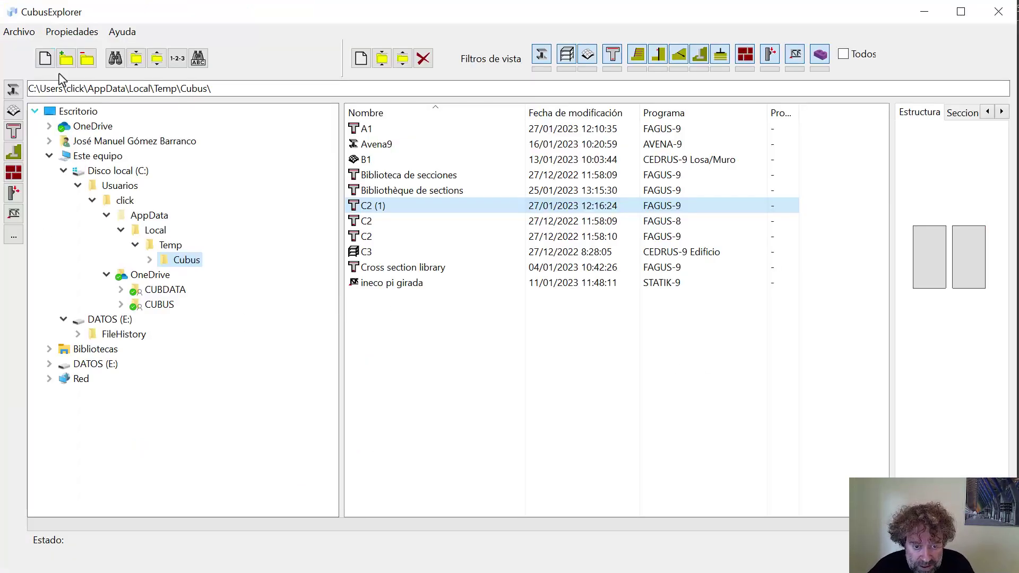
click(74, 34)
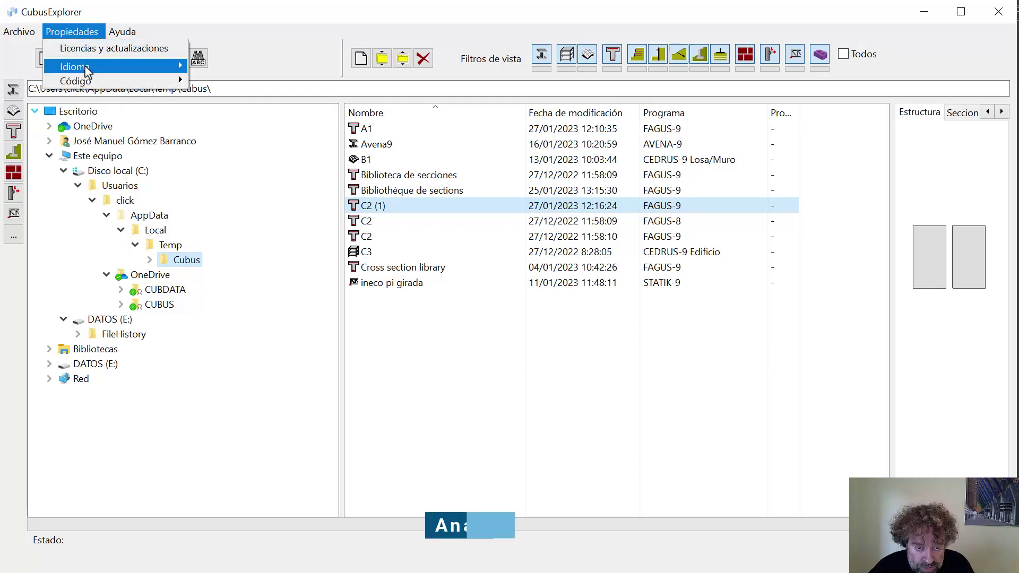
mouse_move(91, 81)
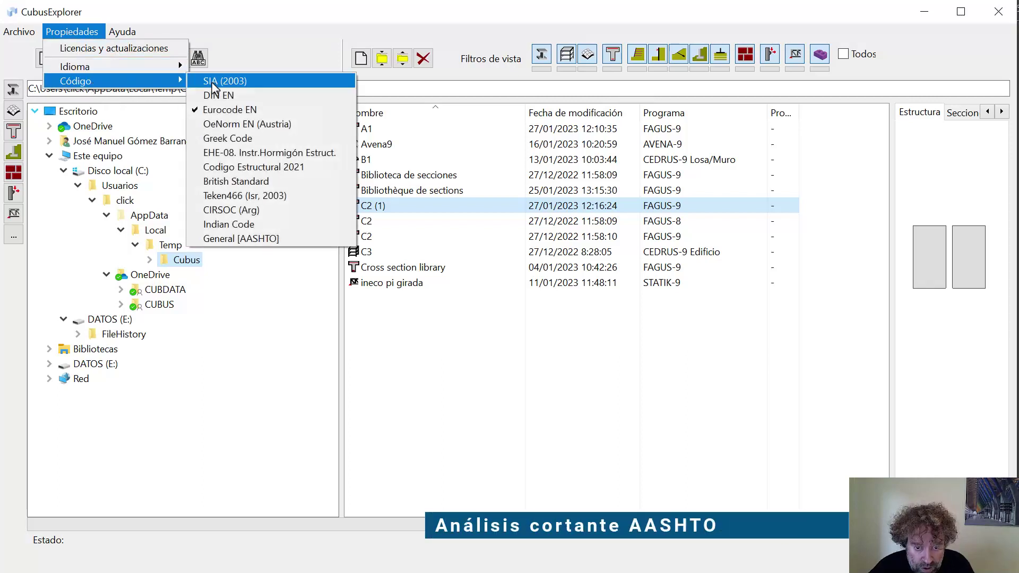
click(273, 242)
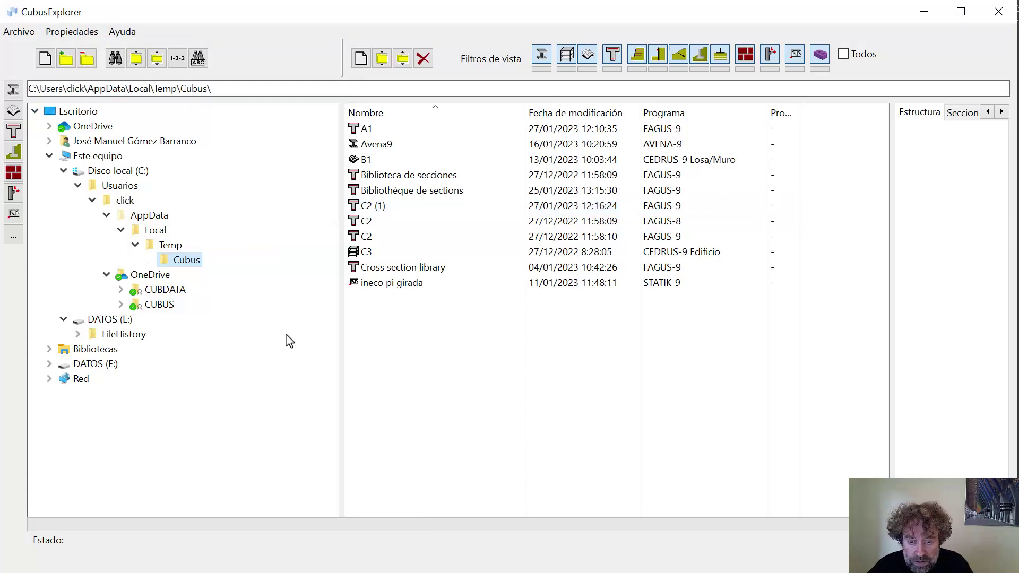
Create a new FAGUS-9 calculation in the Cubus folder, keeping its default name, and open it
click(360, 60)
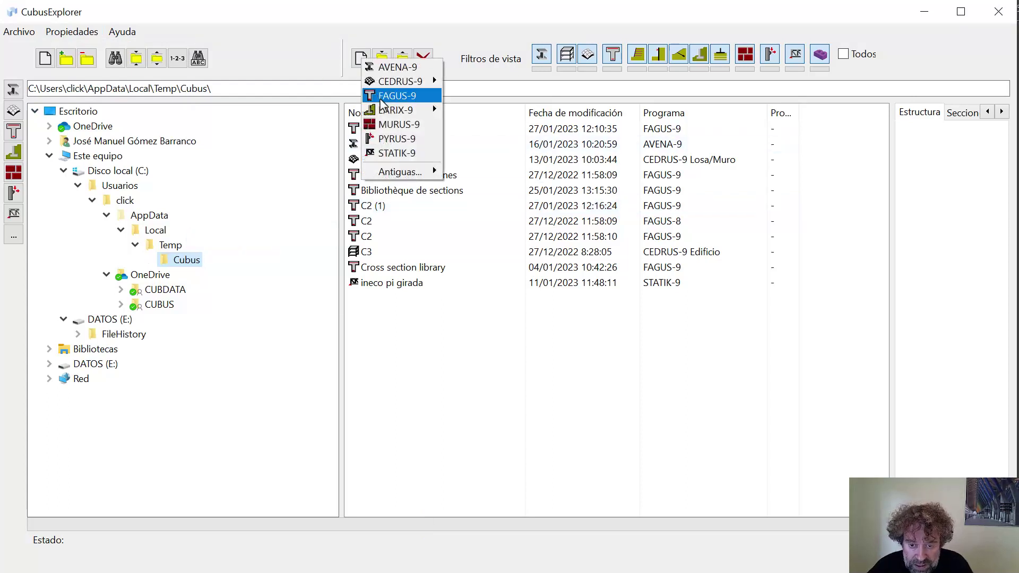
click(396, 96)
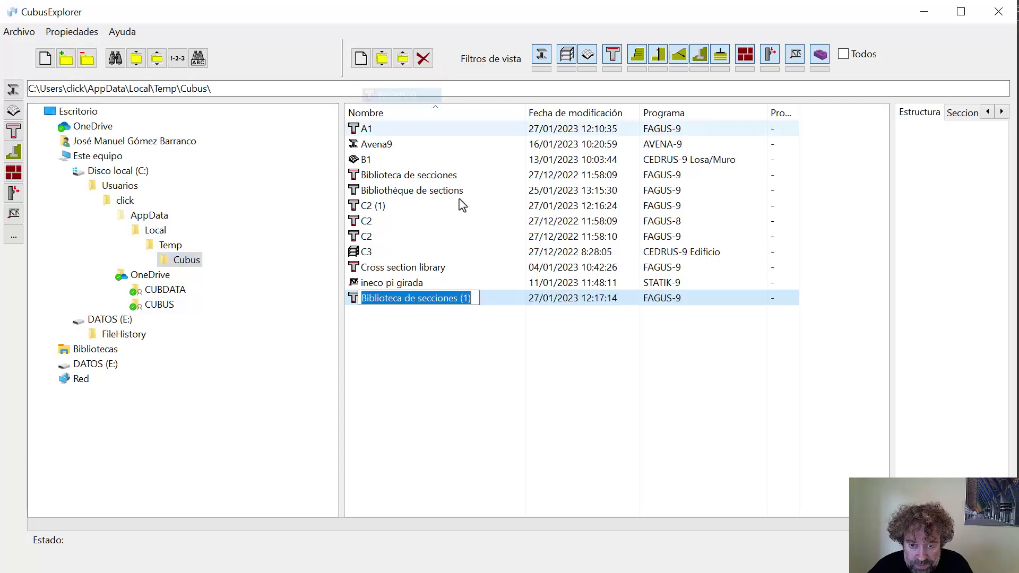
key(Return)
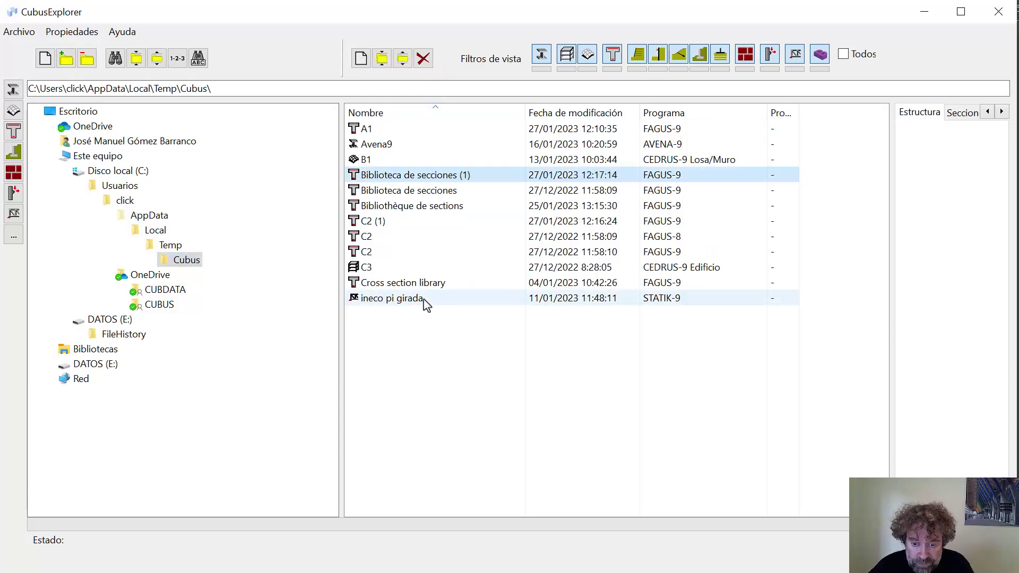
double_click(411, 180)
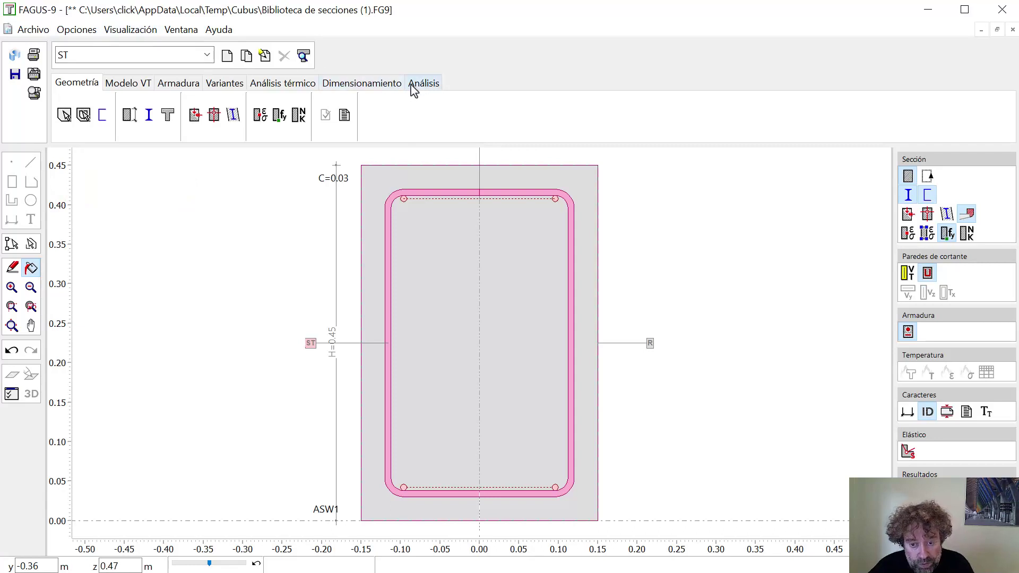
Run the efficiency analysis of section ST with My 50 kNm and !ELU, view its results table and close the table
click(425, 84)
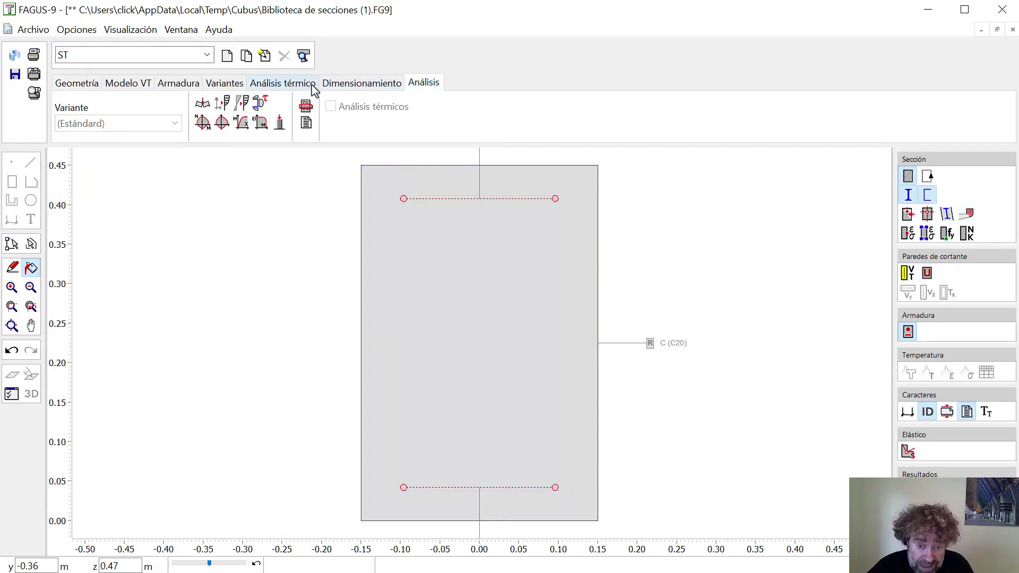
click(203, 104)
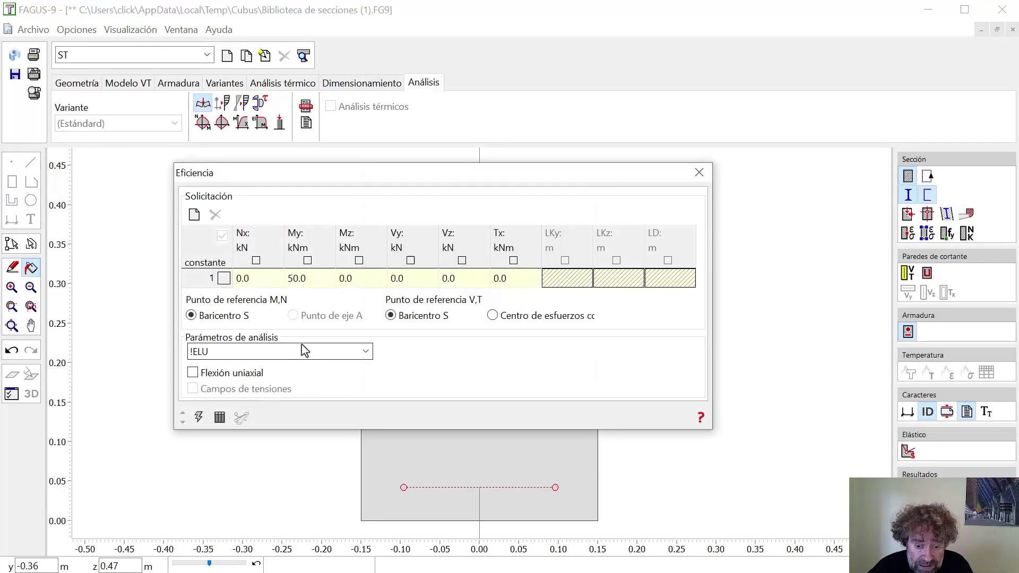
click(205, 419)
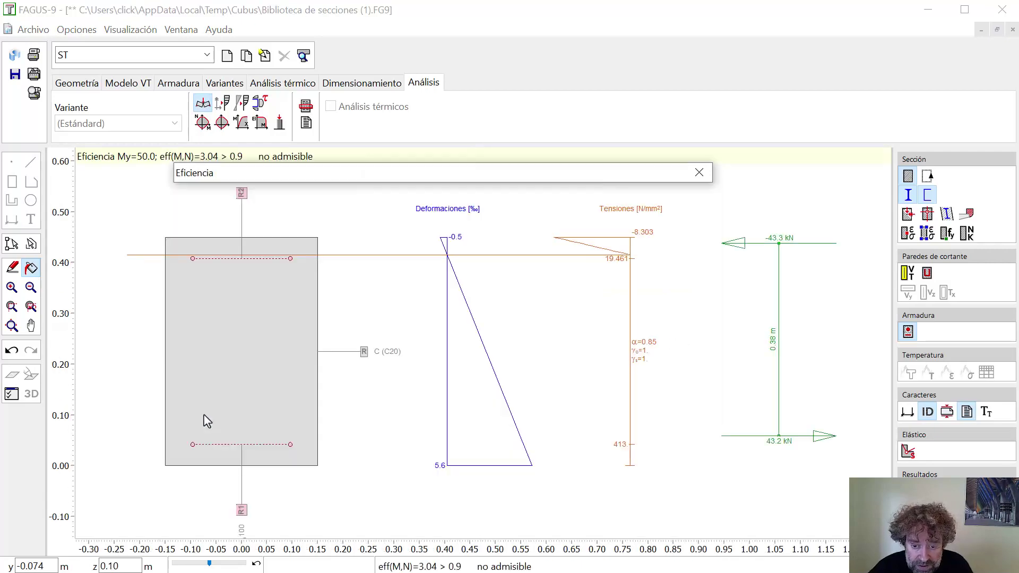
mouse_move(244, 382)
click(215, 416)
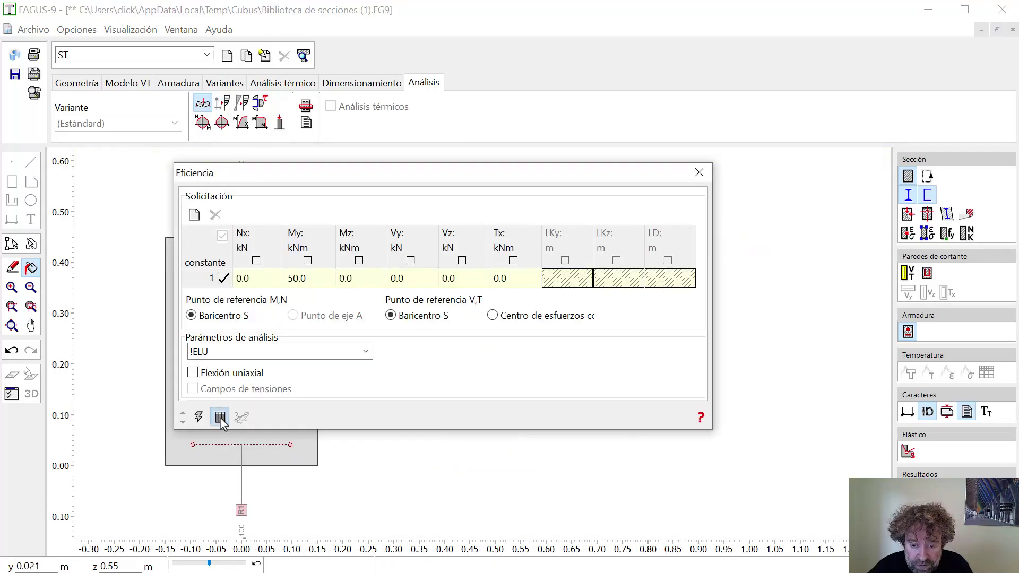
scroll(455, 180, up, 1)
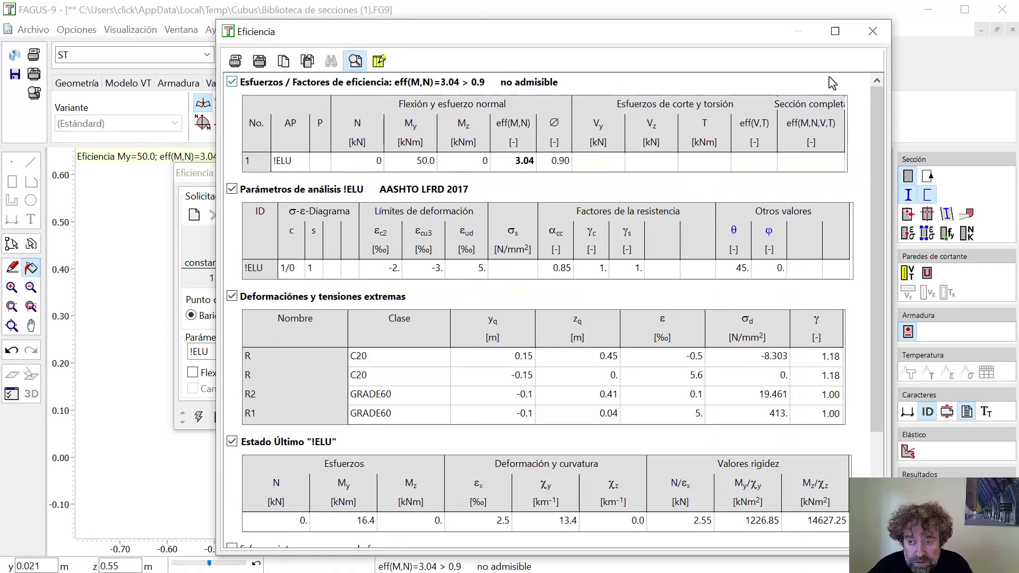
click(875, 37)
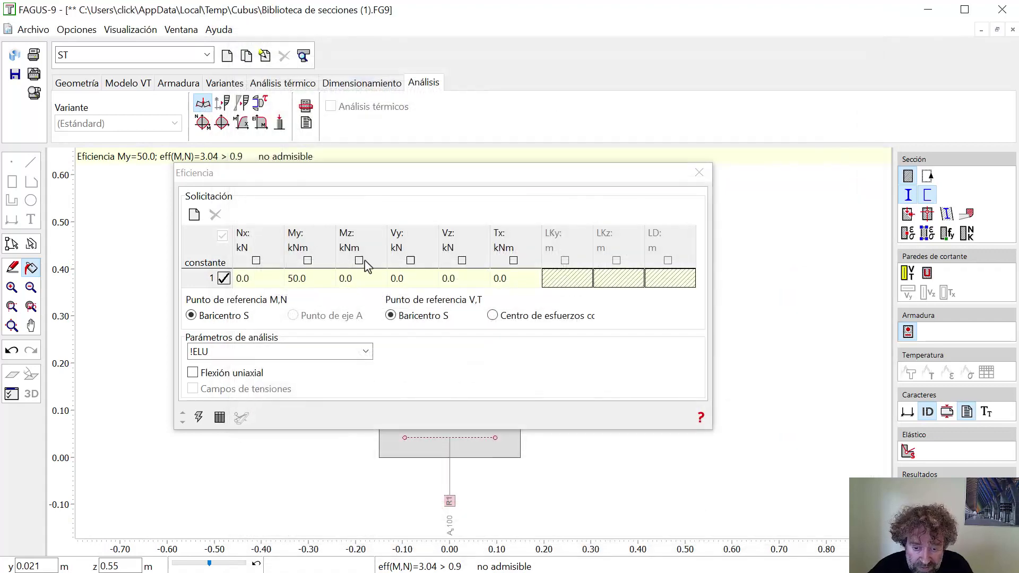
Set the shear force Vz to 25 kN in the efficiency analysis and produce the results table
click(449, 284)
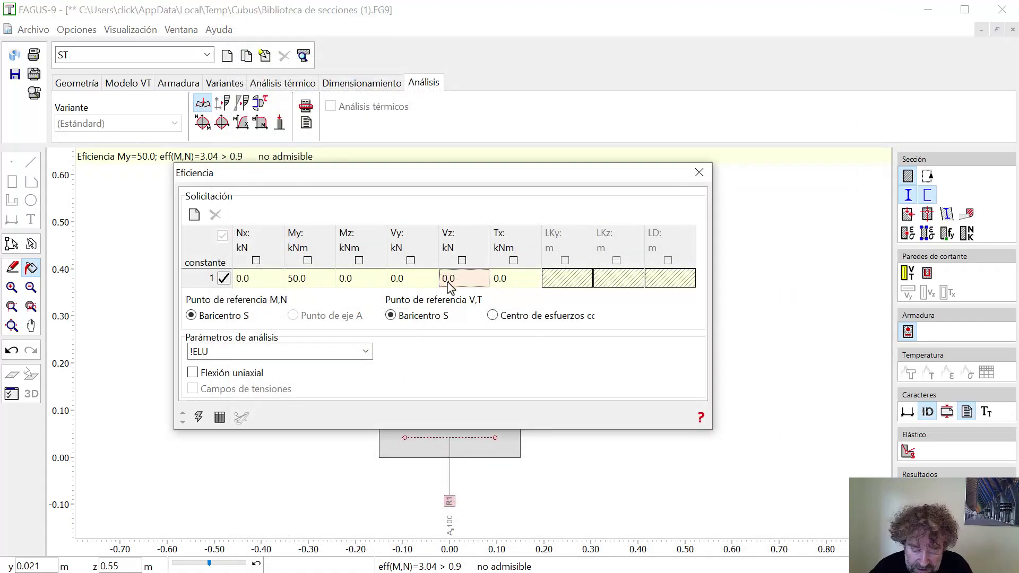
text(25)
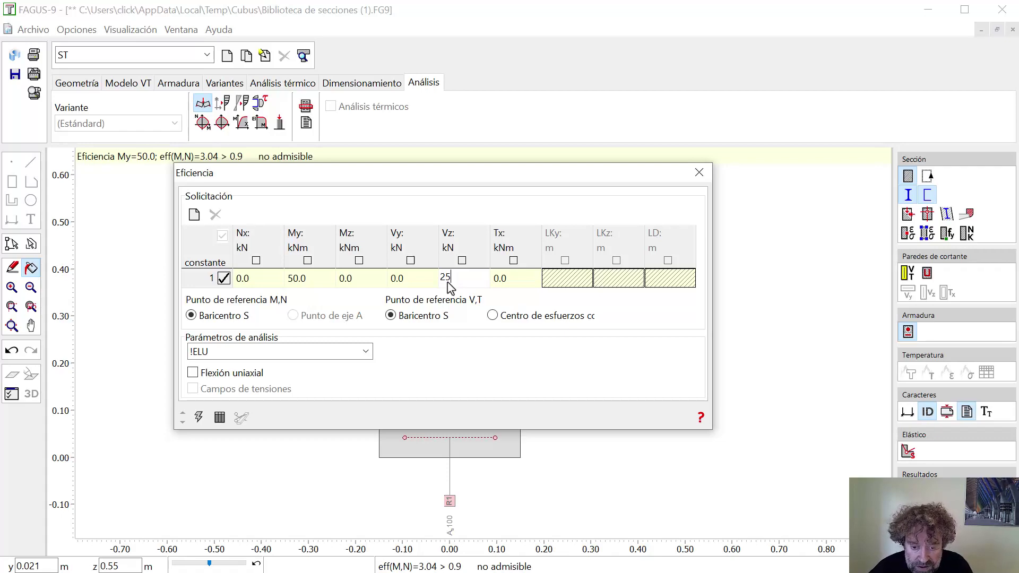
click(220, 419)
Examine the V,T efficiency and the AASHTO shear and SWZ wall details in the results table, and close the efficiency analysis
scroll(610, 271, down, 3)
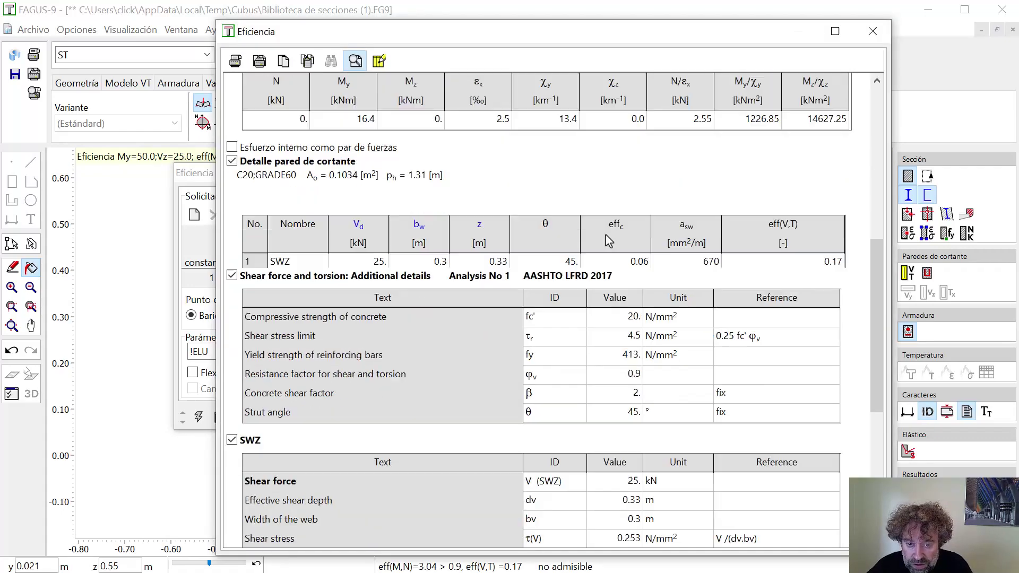
scroll(689, 212, up, 9)
click(767, 161)
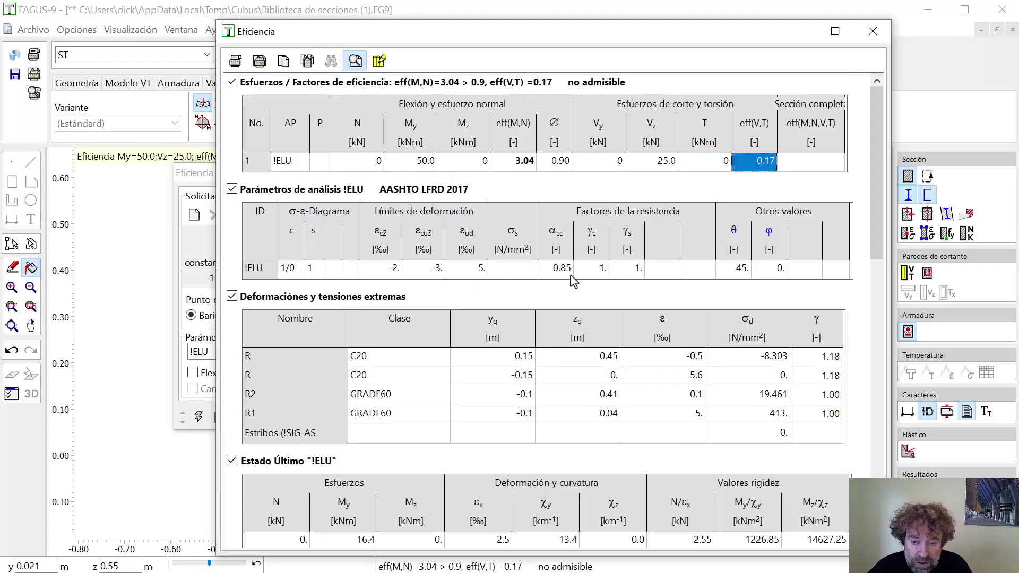
scroll(669, 339, down, 5)
scroll(407, 287, down, 3)
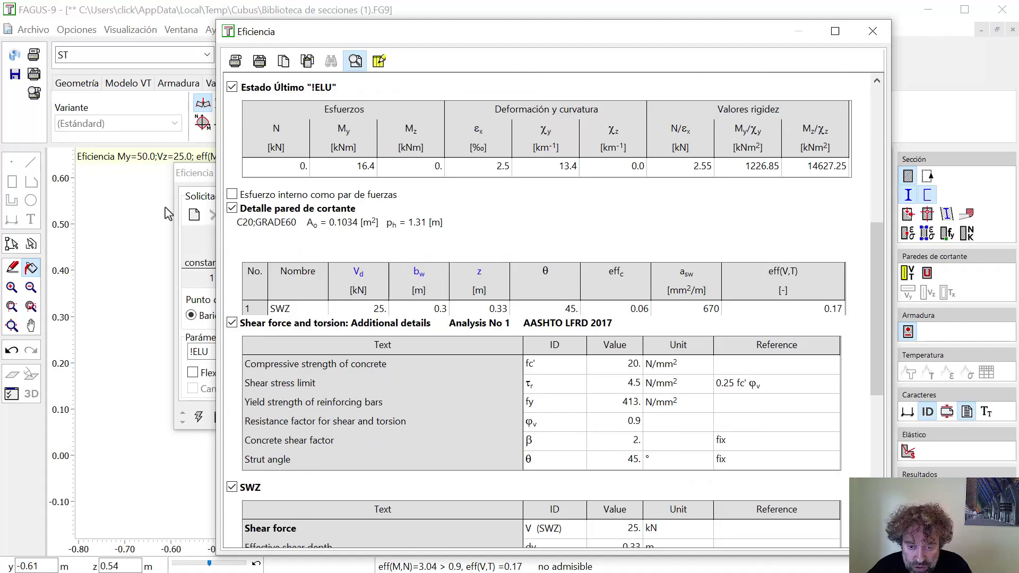
scroll(569, 274, down, 2)
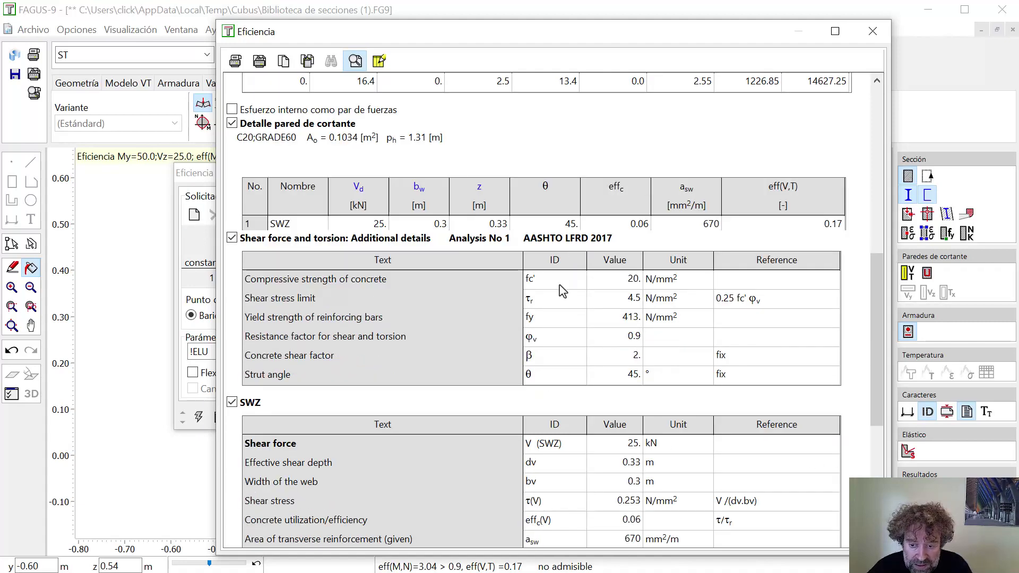
scroll(410, 259, down, 1)
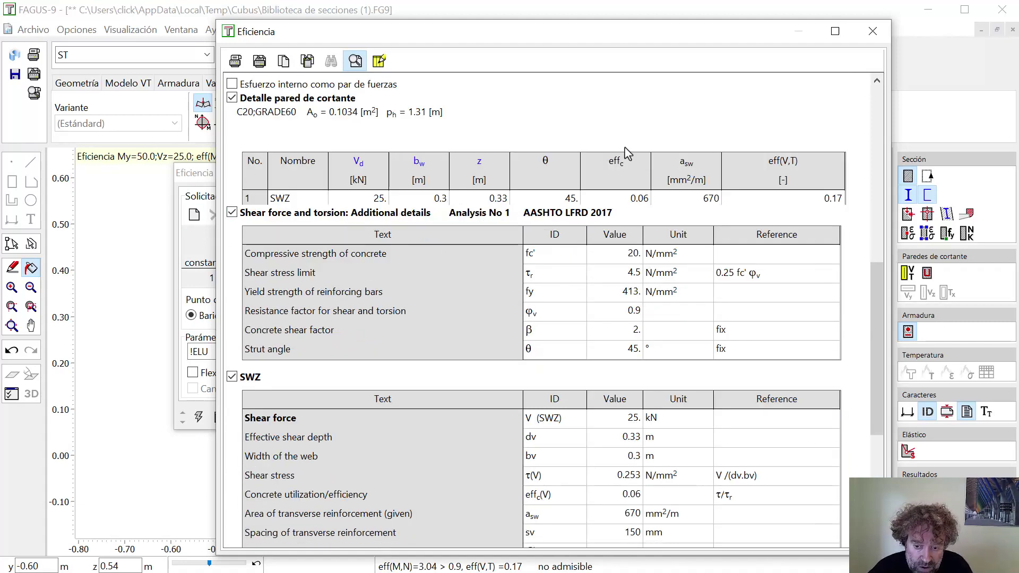
drag(874, 343, 875, 412)
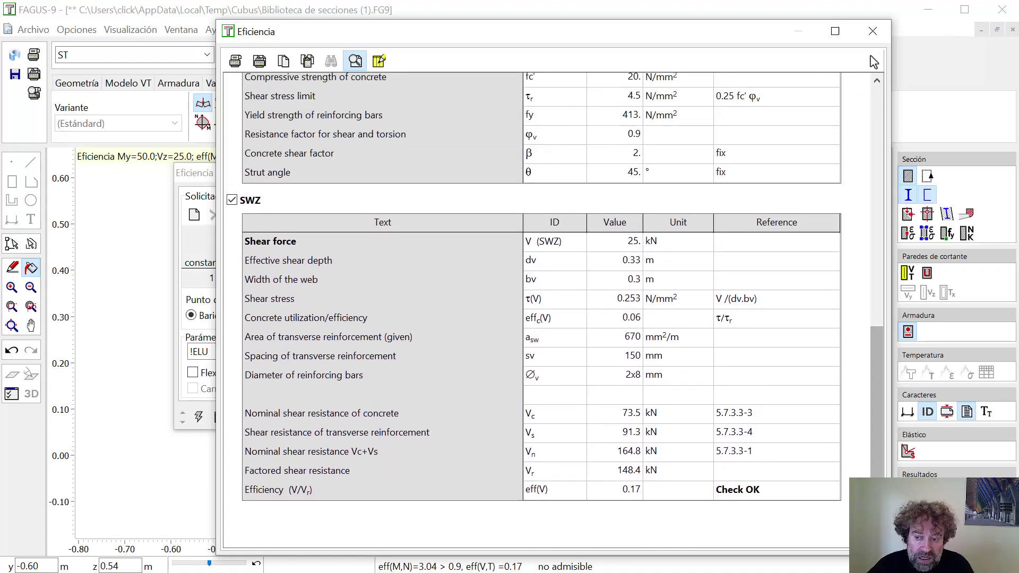
click(872, 31)
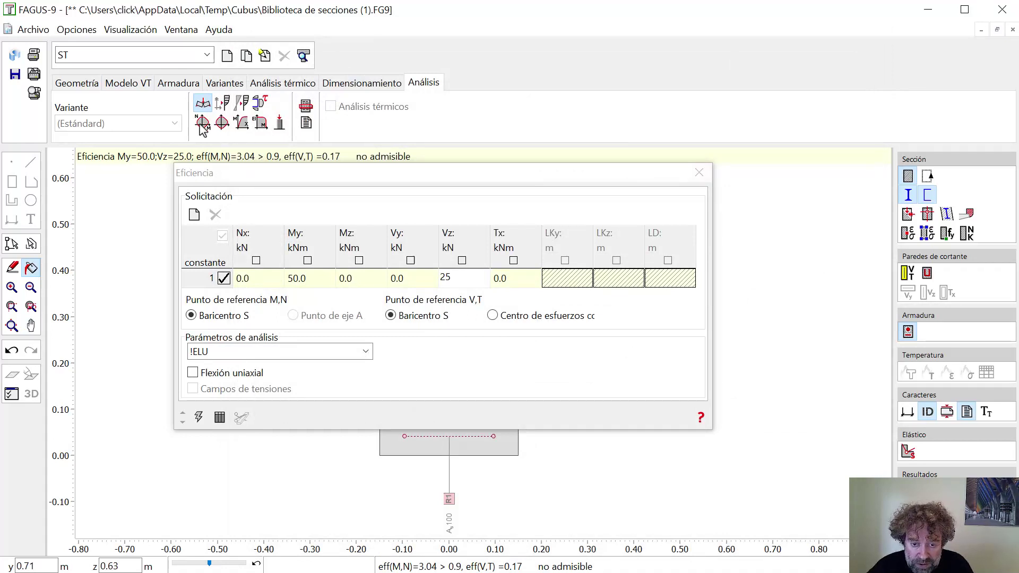
click(697, 173)
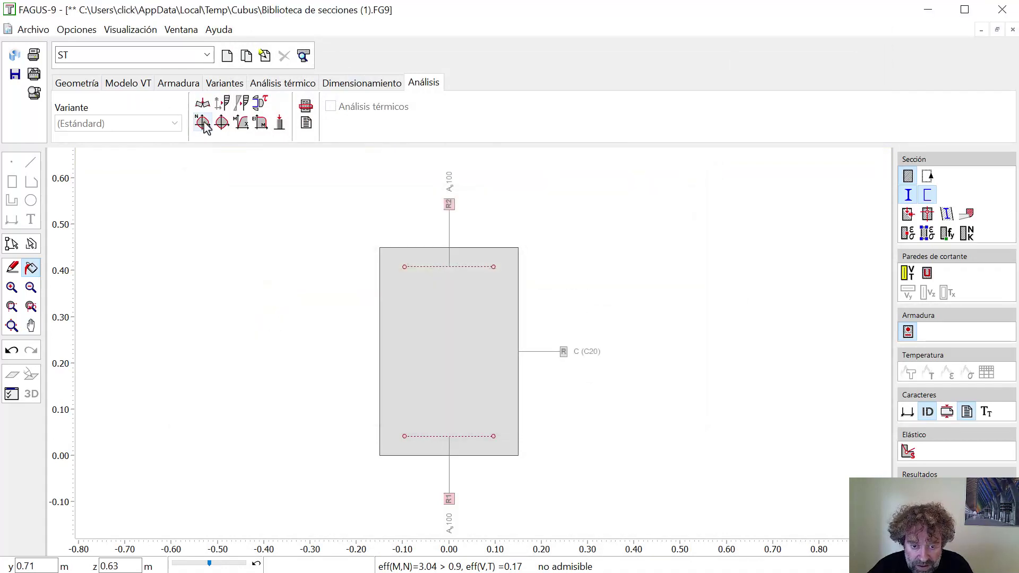
Generate the M-N interaction diagram with the reinforcement ratio cleared and !ELU parameters, and close it after viewing
click(202, 123)
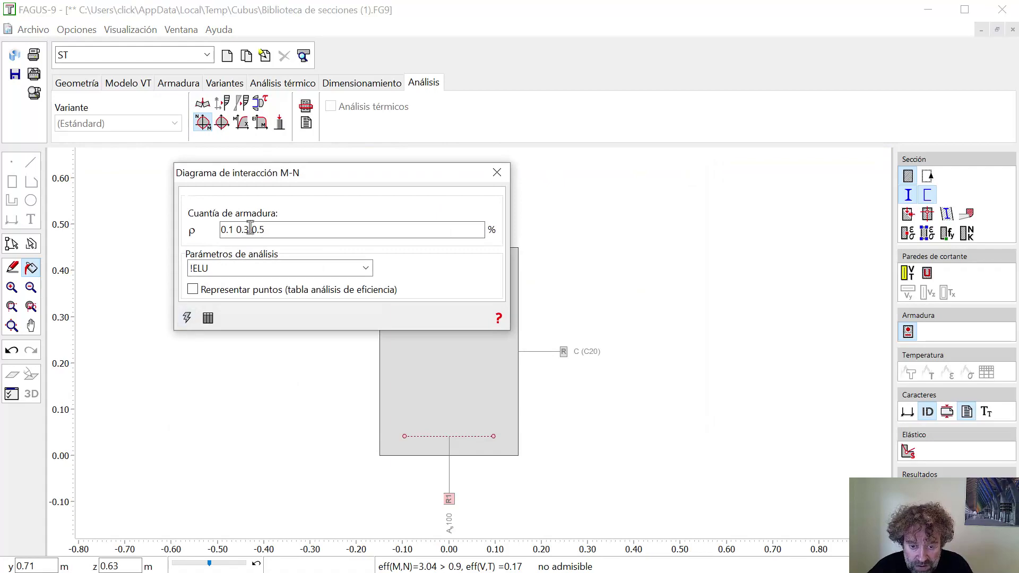
key(ctrl+a)
key(BackSpace)
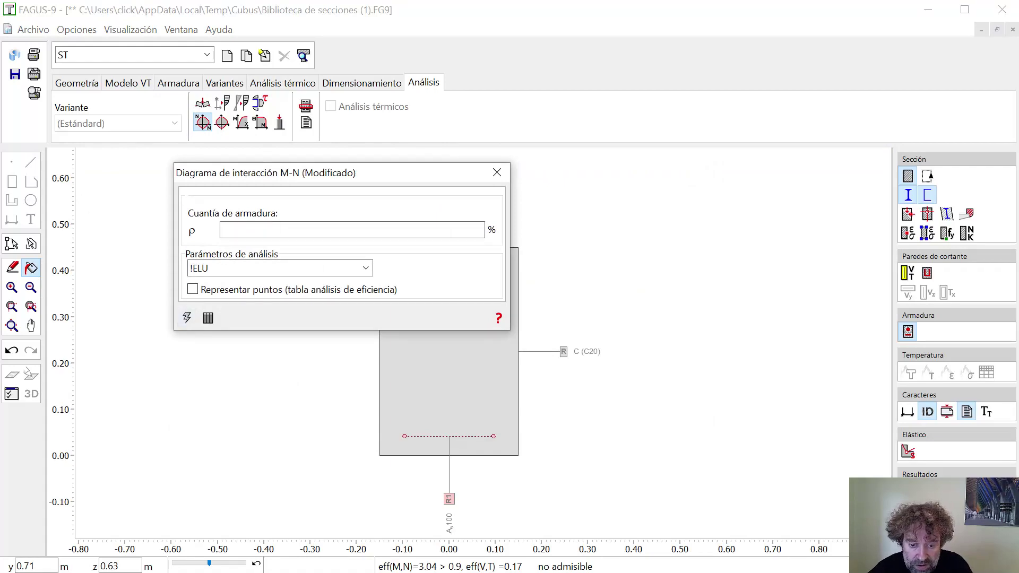
click(187, 318)
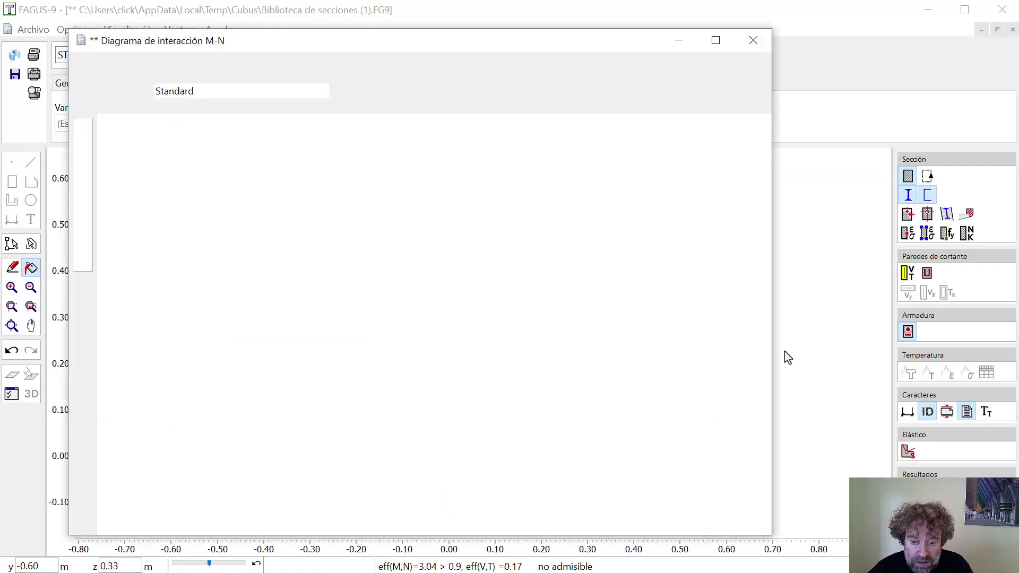
key(Escape)
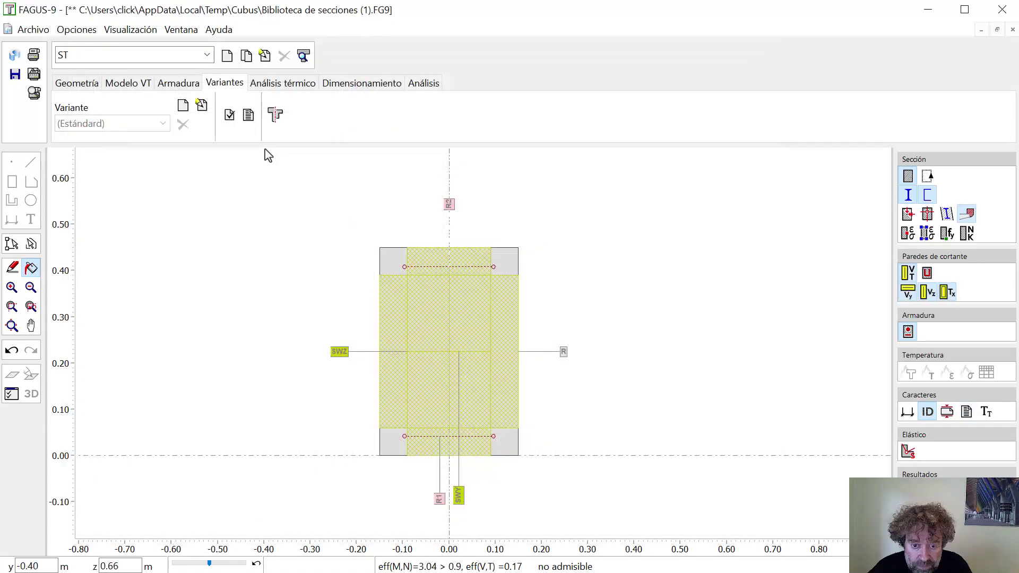
Change the section type of the standard variant of section ST to Columna in the variant's bar properties
click(202, 106)
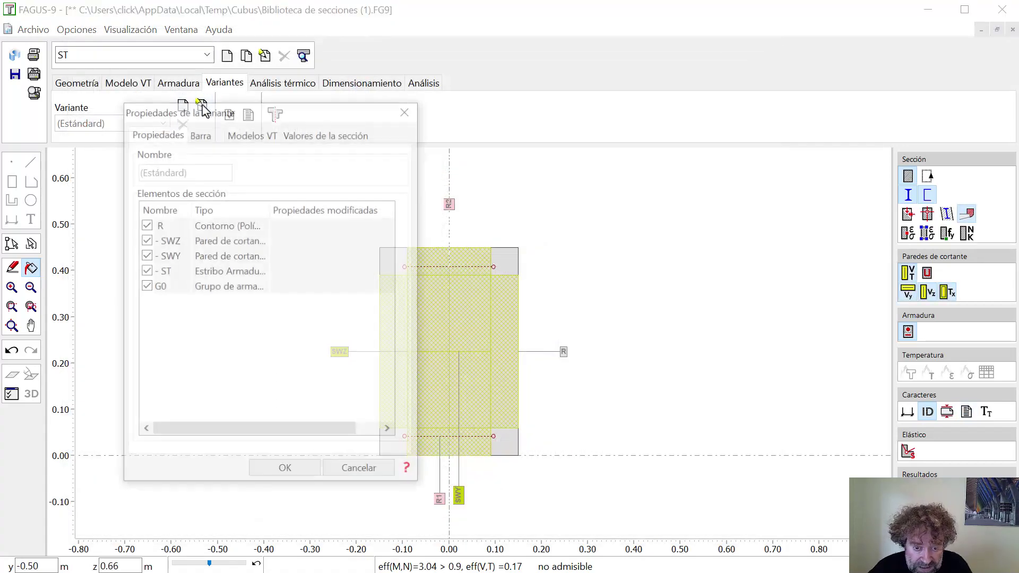
click(207, 137)
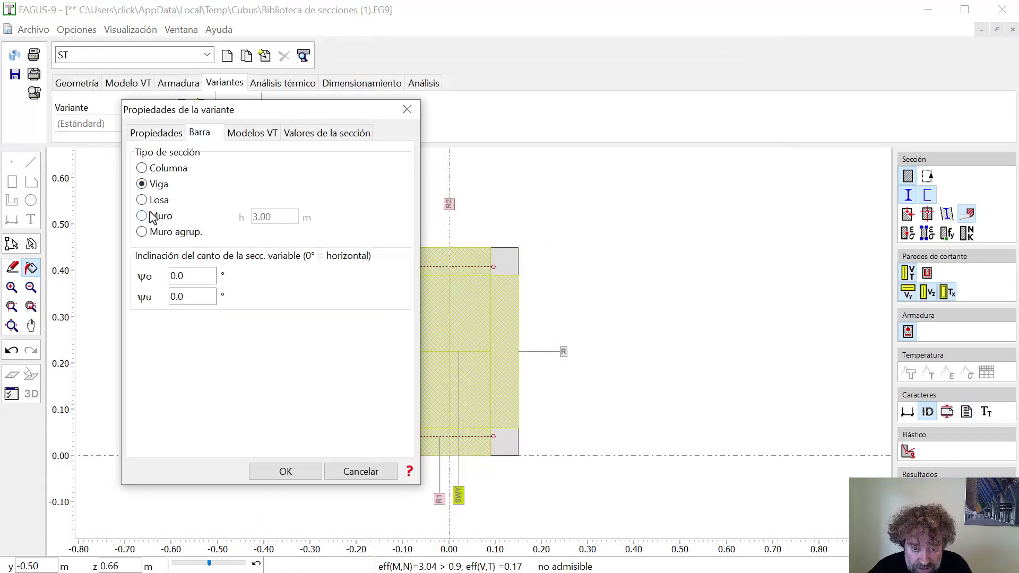
click(159, 170)
click(309, 469)
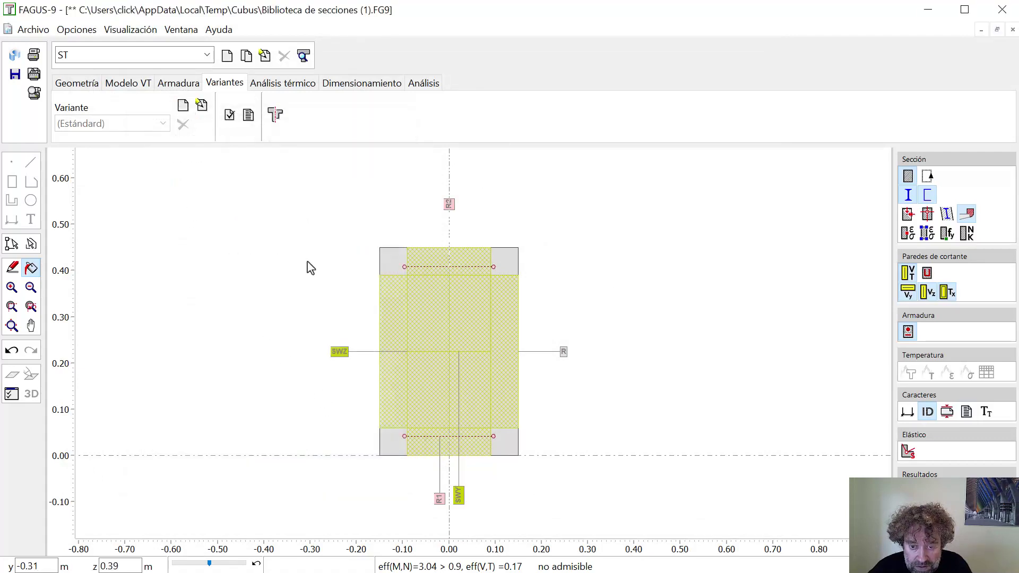
Generate the M-N interaction diagram of the column section with !ELU parameters, examine its compression plateau, and close the diagram
click(422, 85)
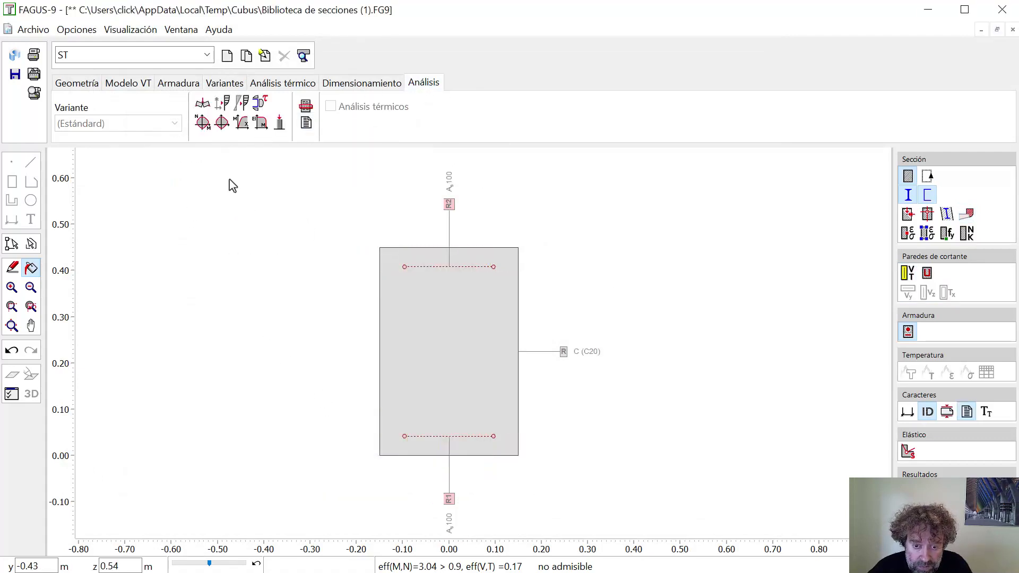
click(202, 122)
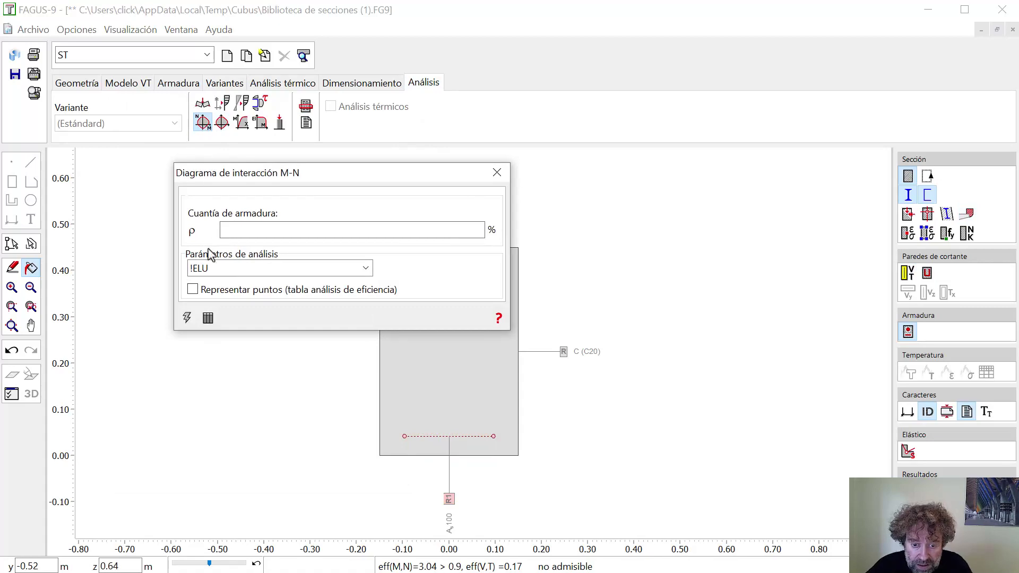
click(187, 318)
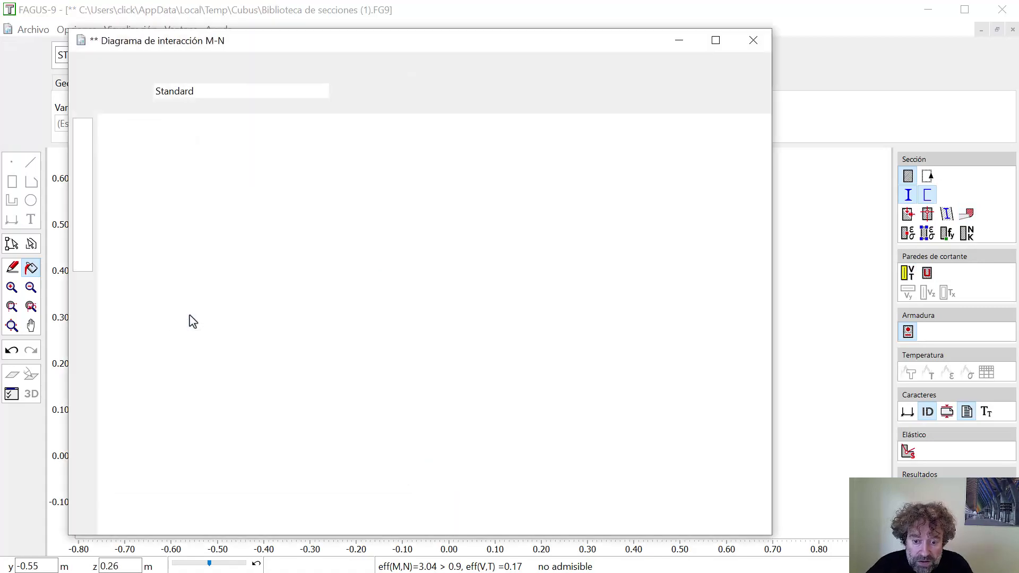
mouse_move(448, 255)
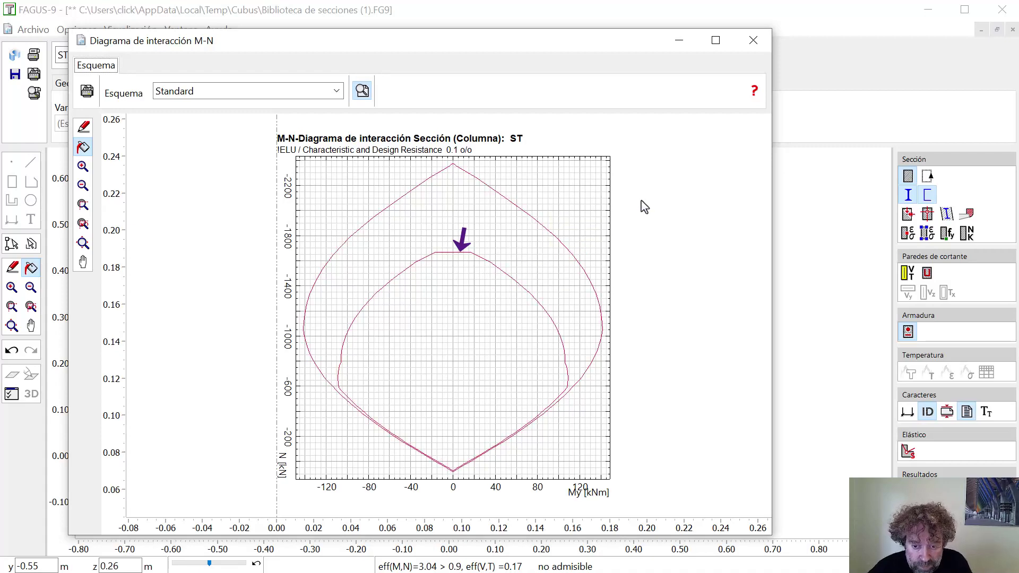
key(Escape)
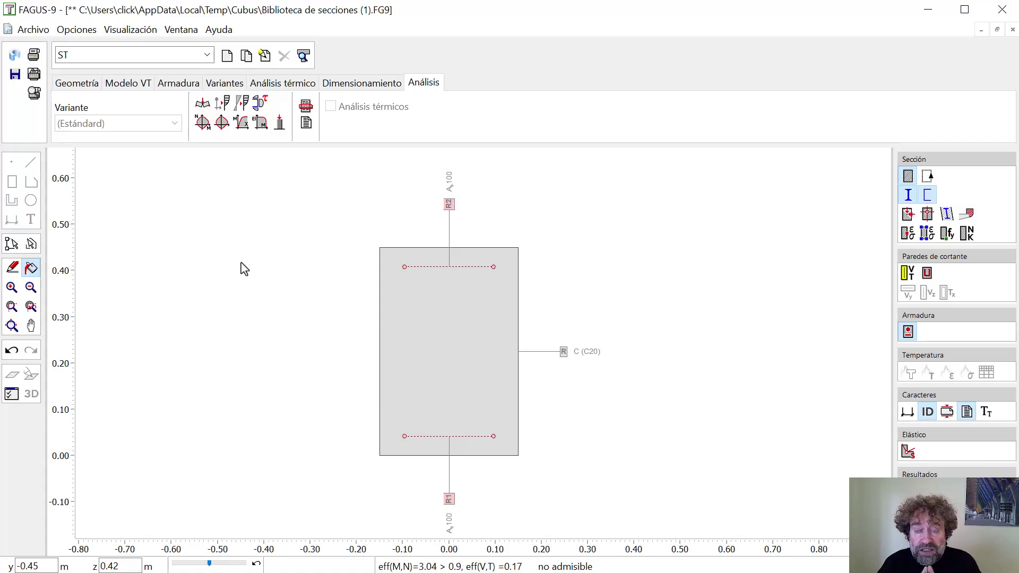